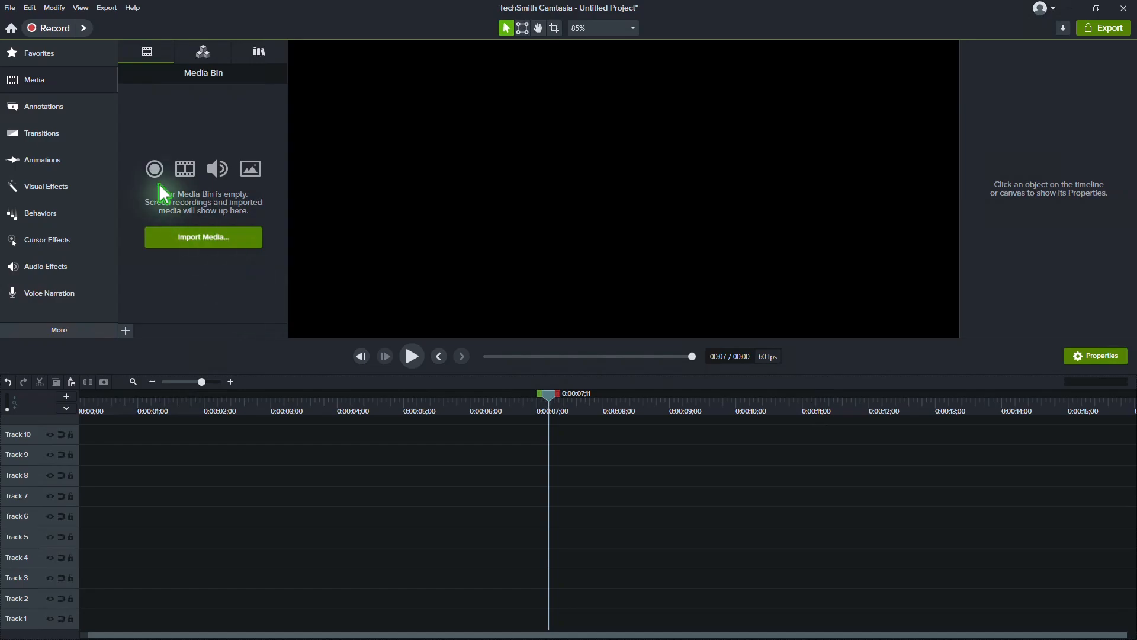
Add a white rectangle shape to Track 1 and size it to 499 wide by 100 high
left_click(61, 109)
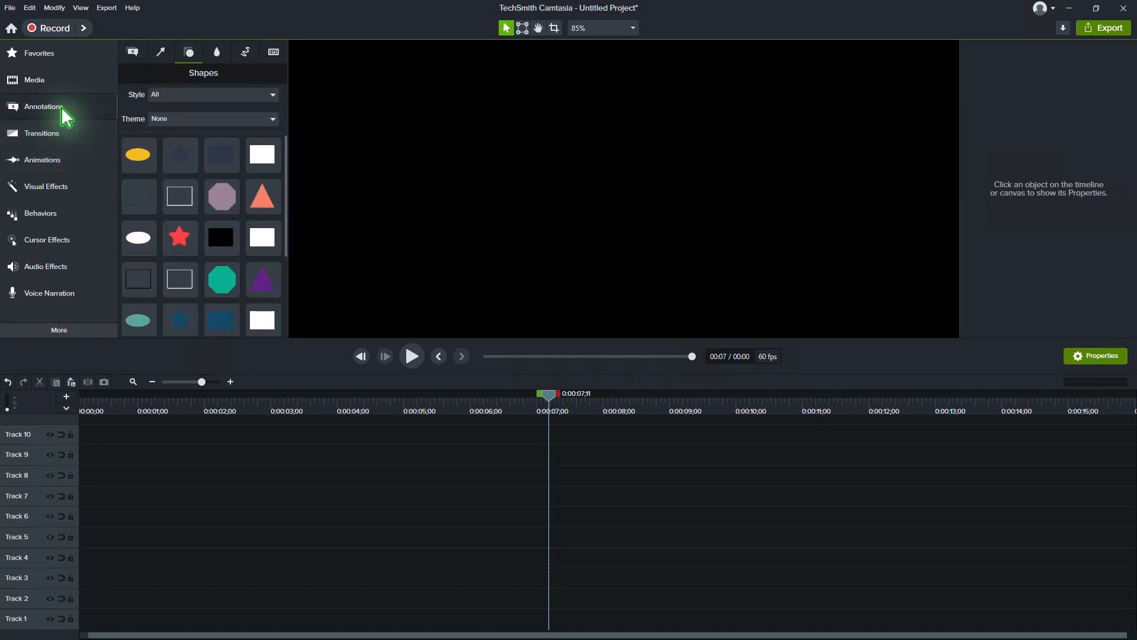
left_click_drag(266, 156, 422, 620)
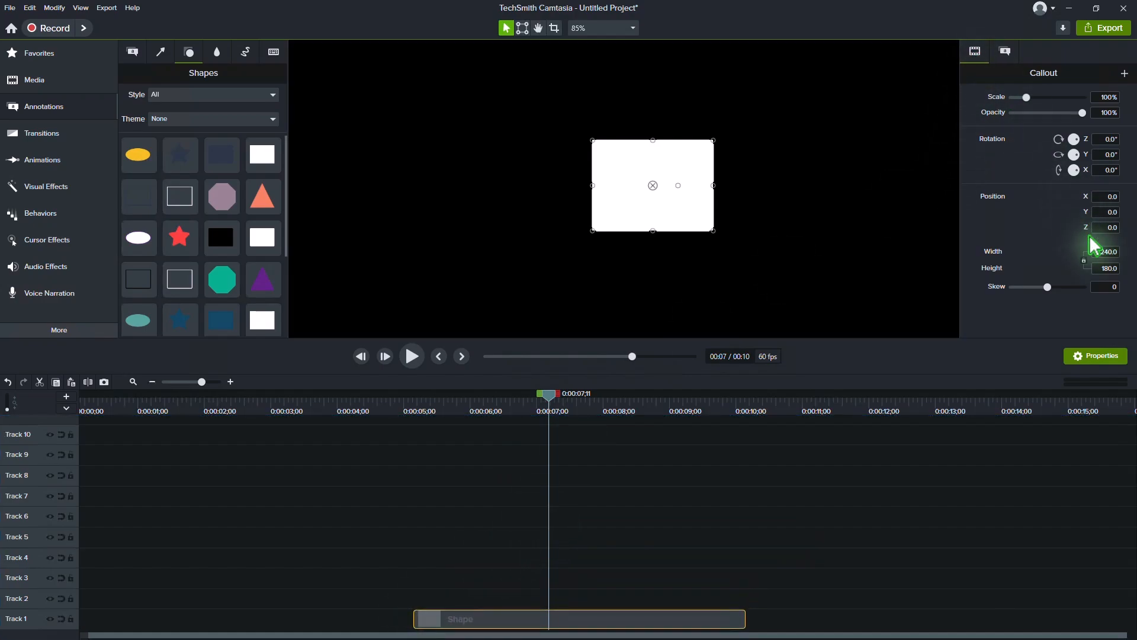
left_click(1112, 252)
type("499")
left_click(1114, 268)
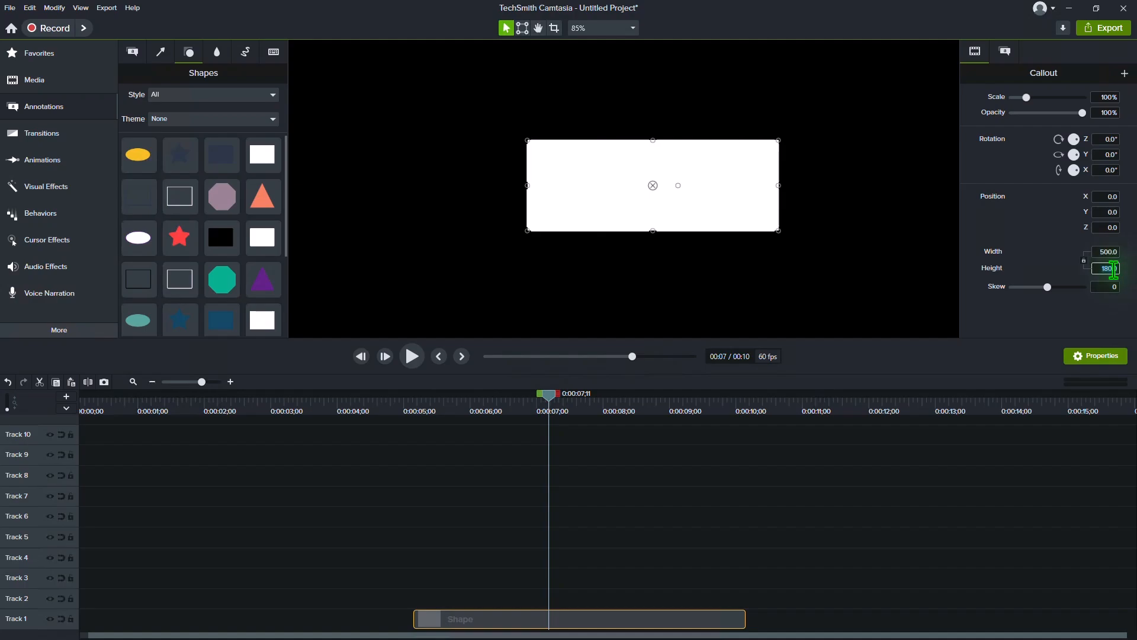
type("100")
key("Return")
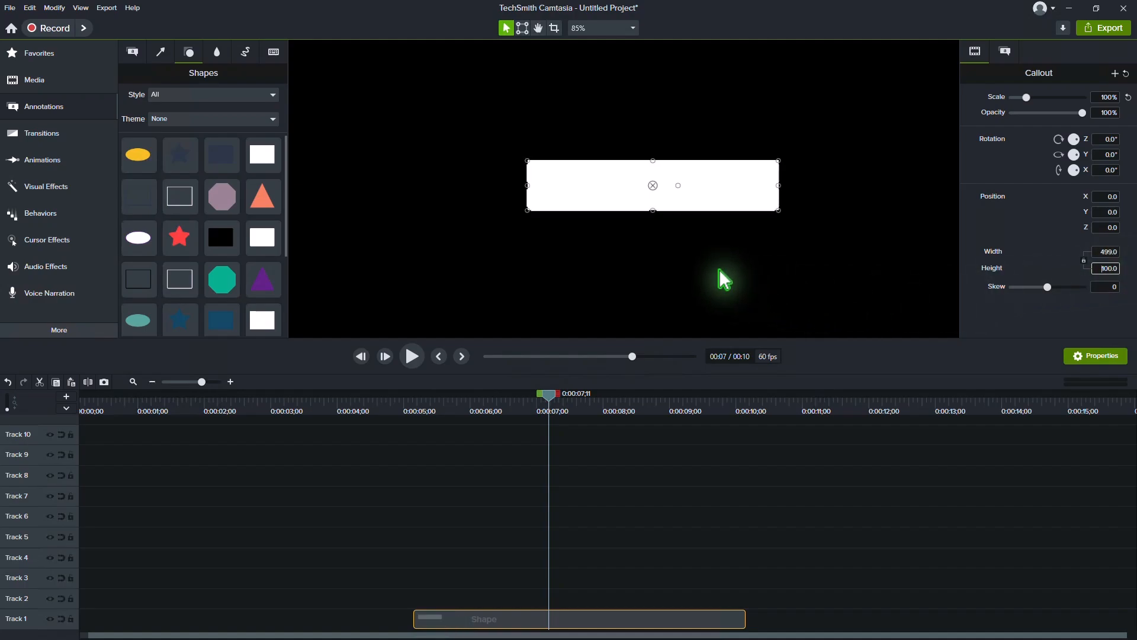
Duplicate the white rectangle onto Track 2 and fill the copy with solid lime green
right_click(532, 622)
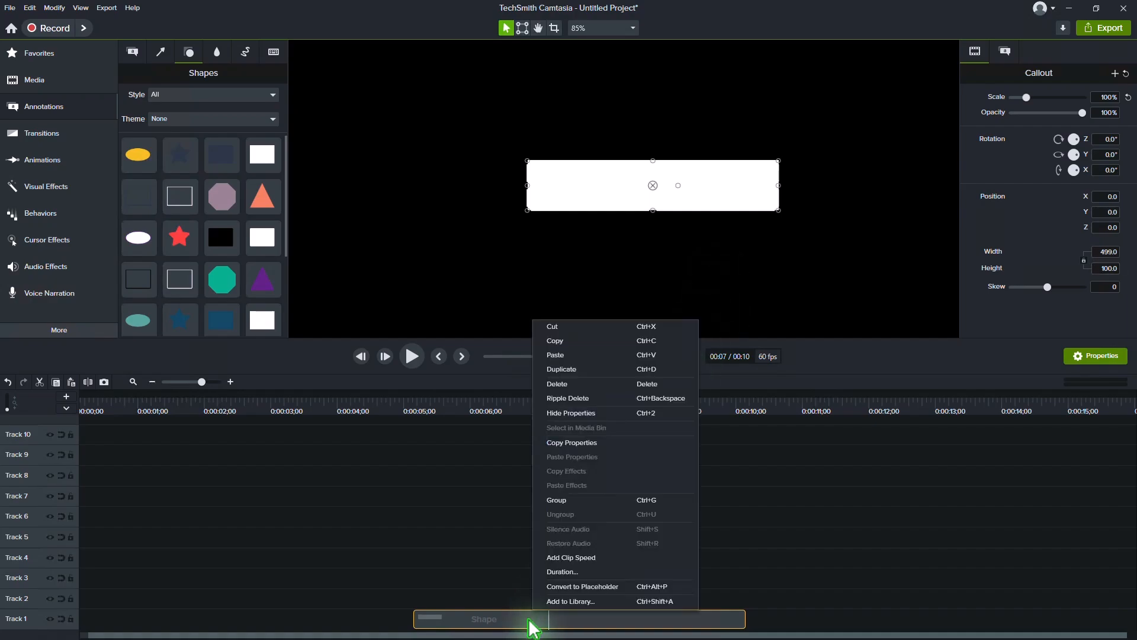
left_click(584, 369)
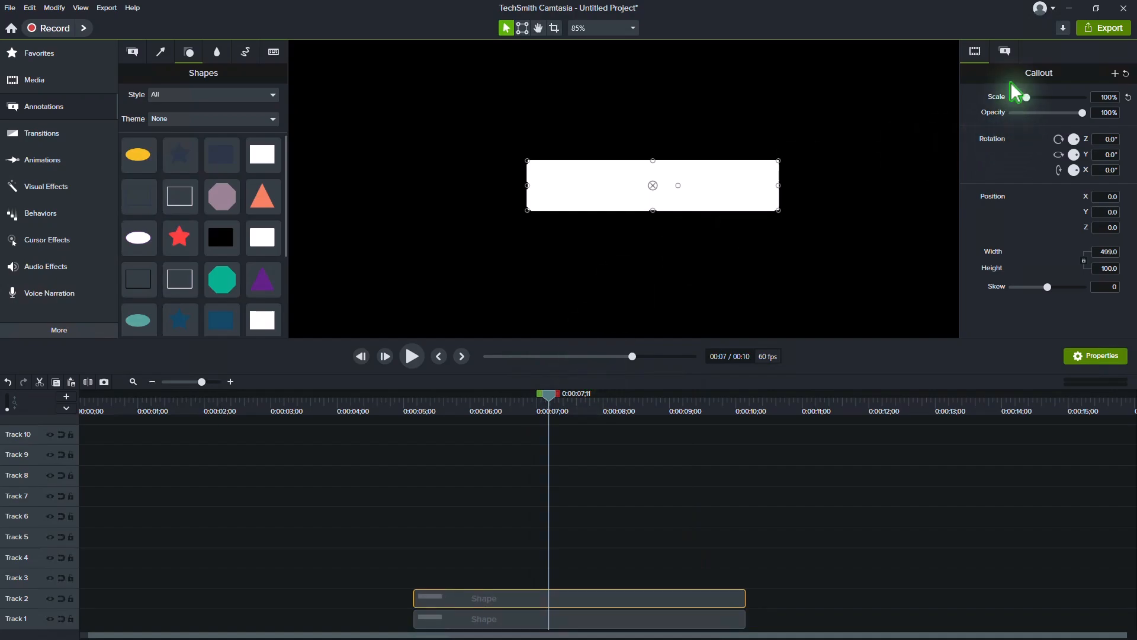
left_click(1007, 54)
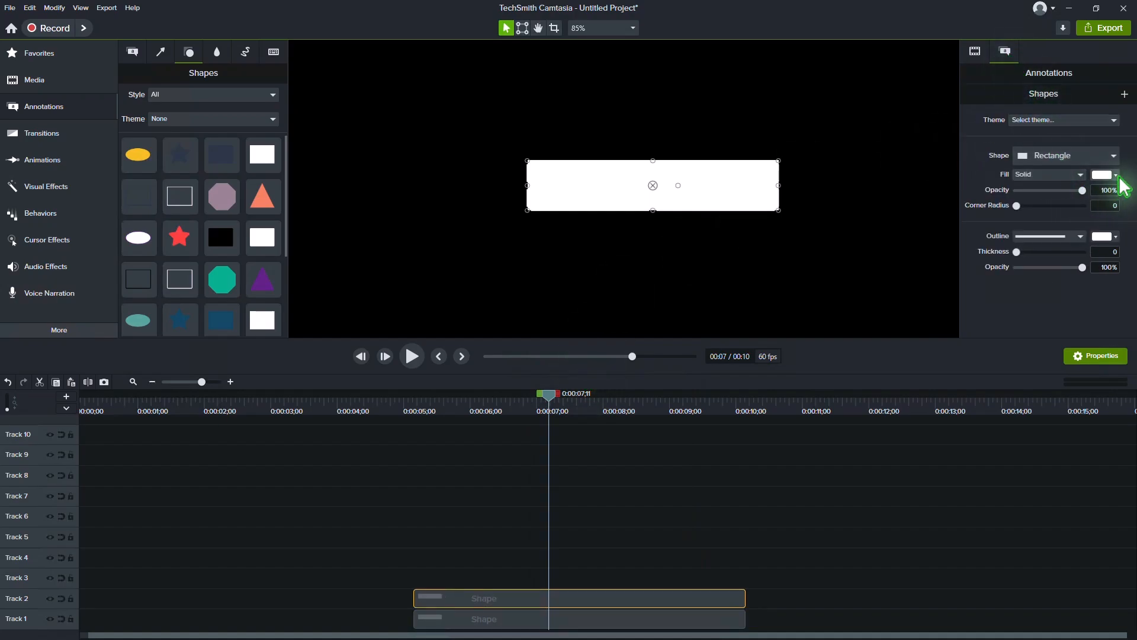
left_click(1117, 176)
left_click(1049, 351)
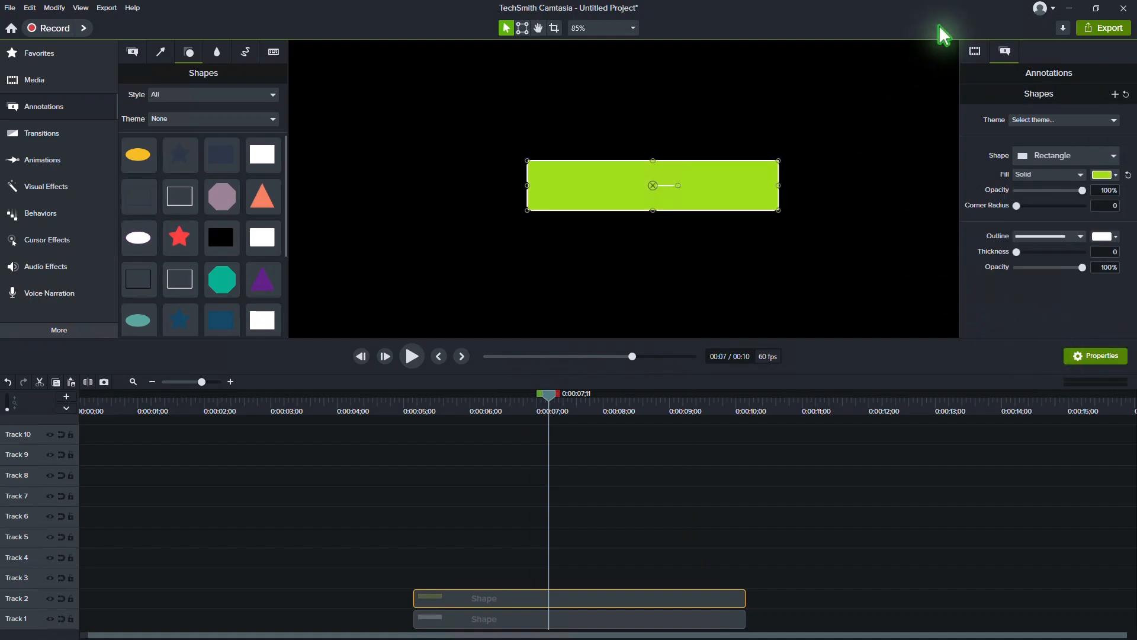
Set the green rectangle's width to 39 and move it to the white bar's left end, at X -230
left_click(975, 52)
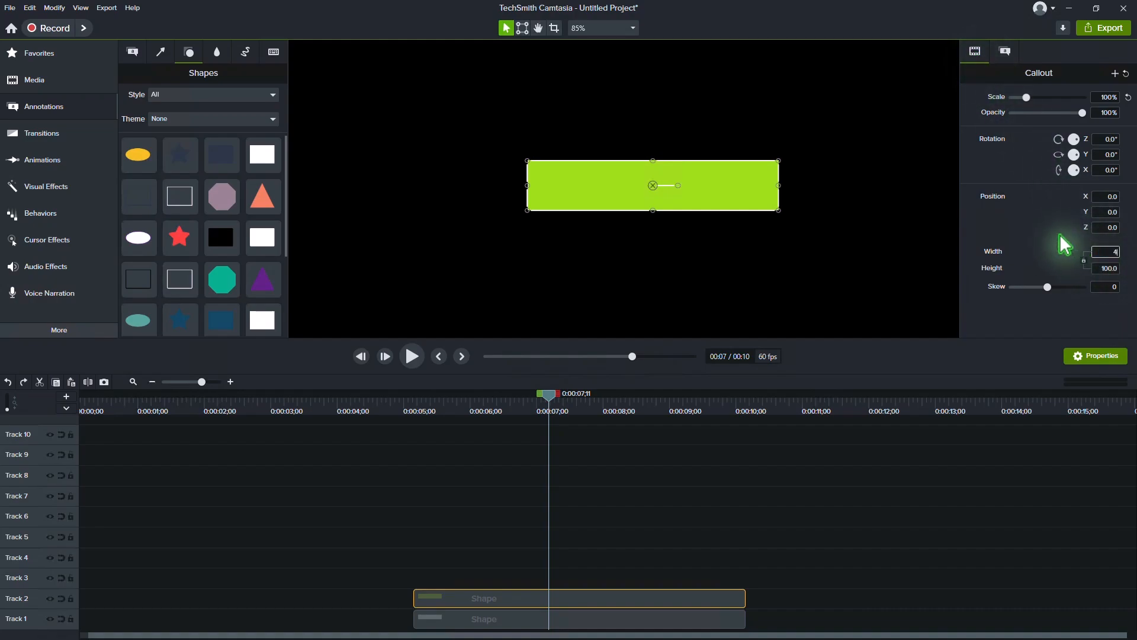
key("Return")
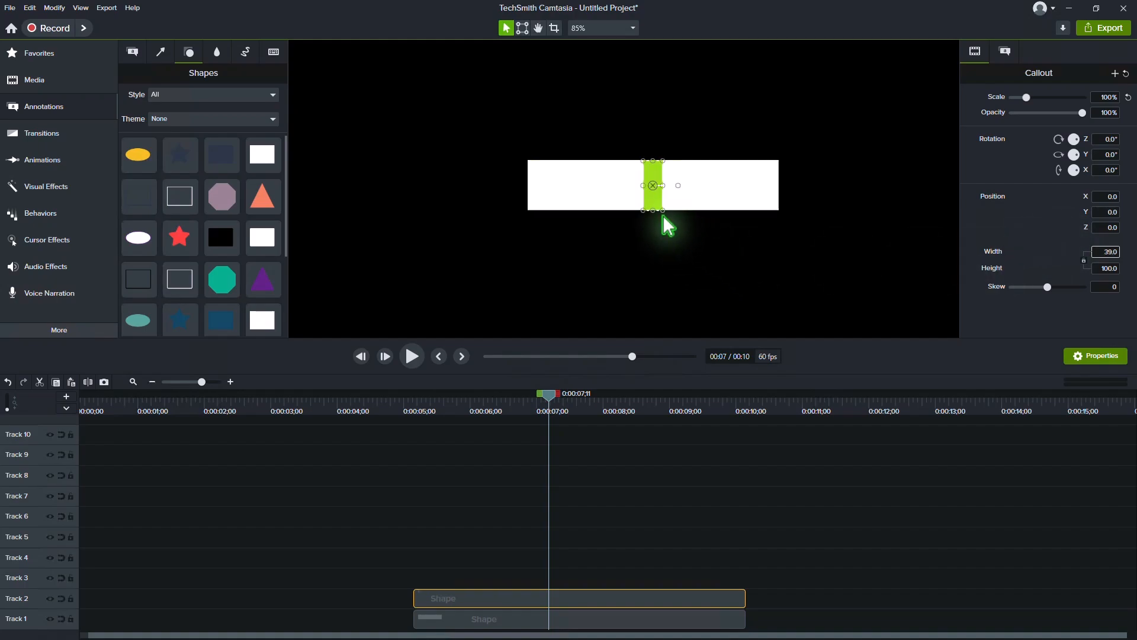
left_click_drag(654, 186, 536, 186)
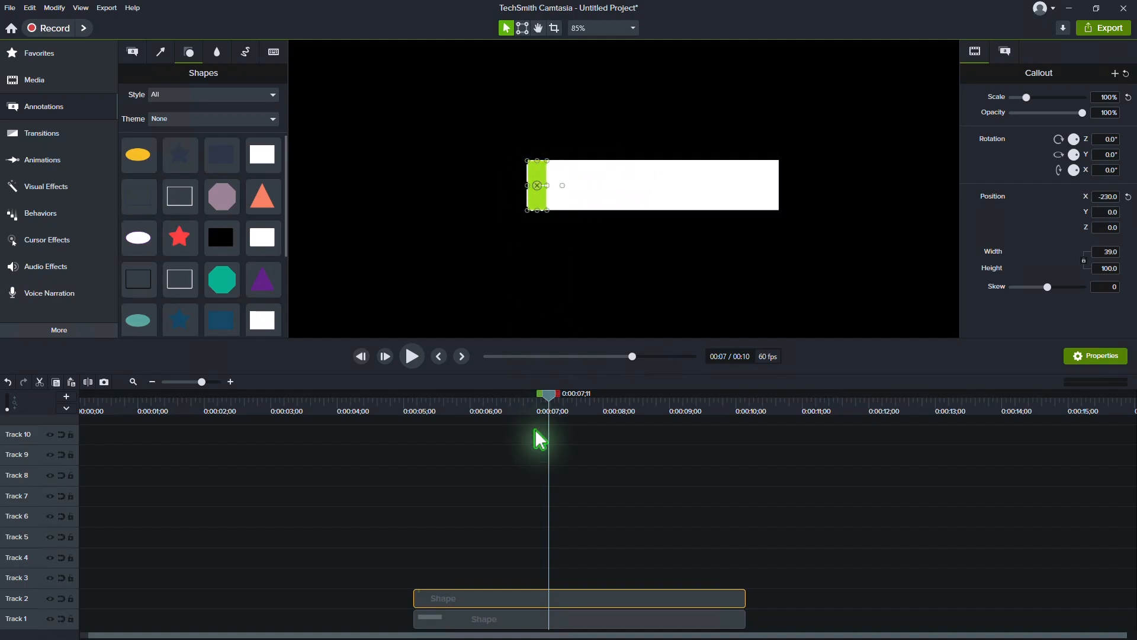
Shorten the duration of the green shape clip on Track 2 to about half a second
right_click(463, 594)
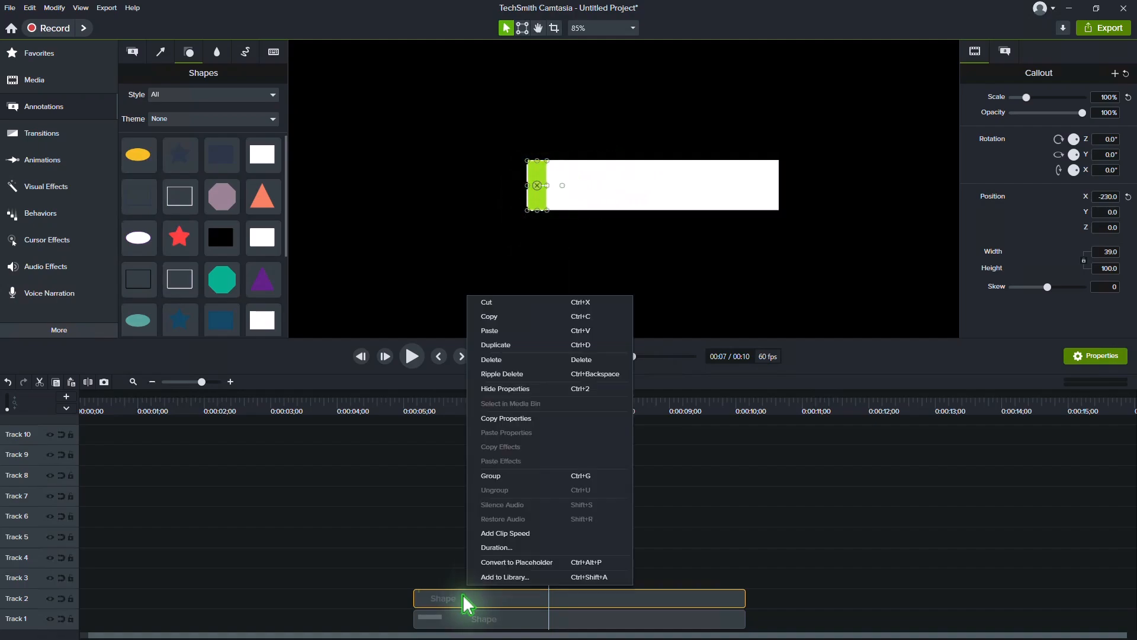
left_click(516, 547)
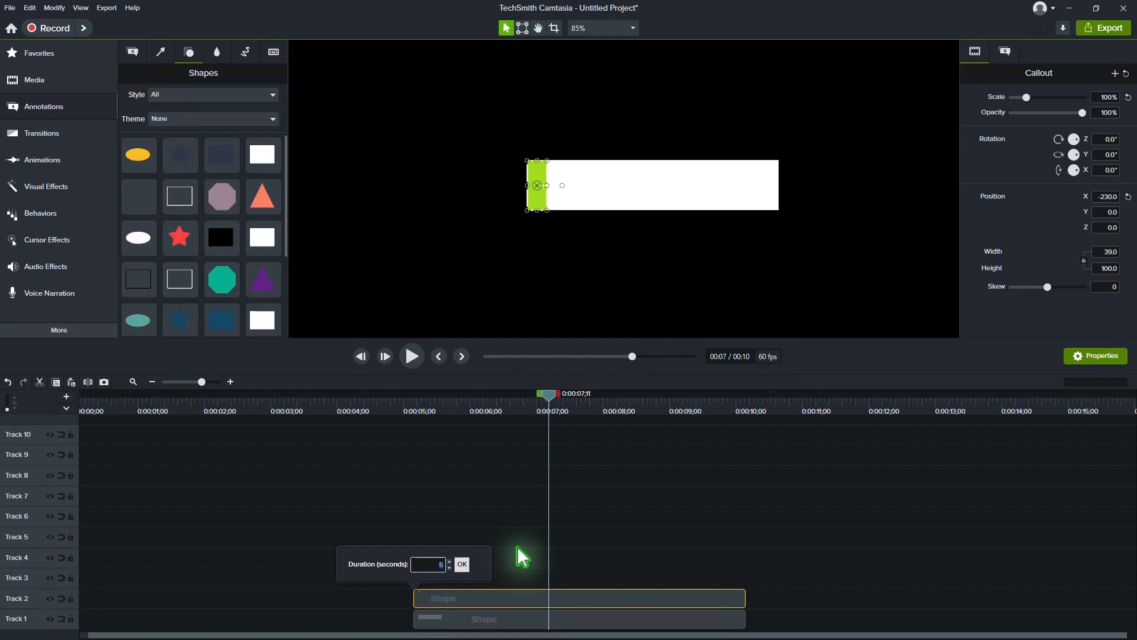
type("0.")
left_click(462, 563)
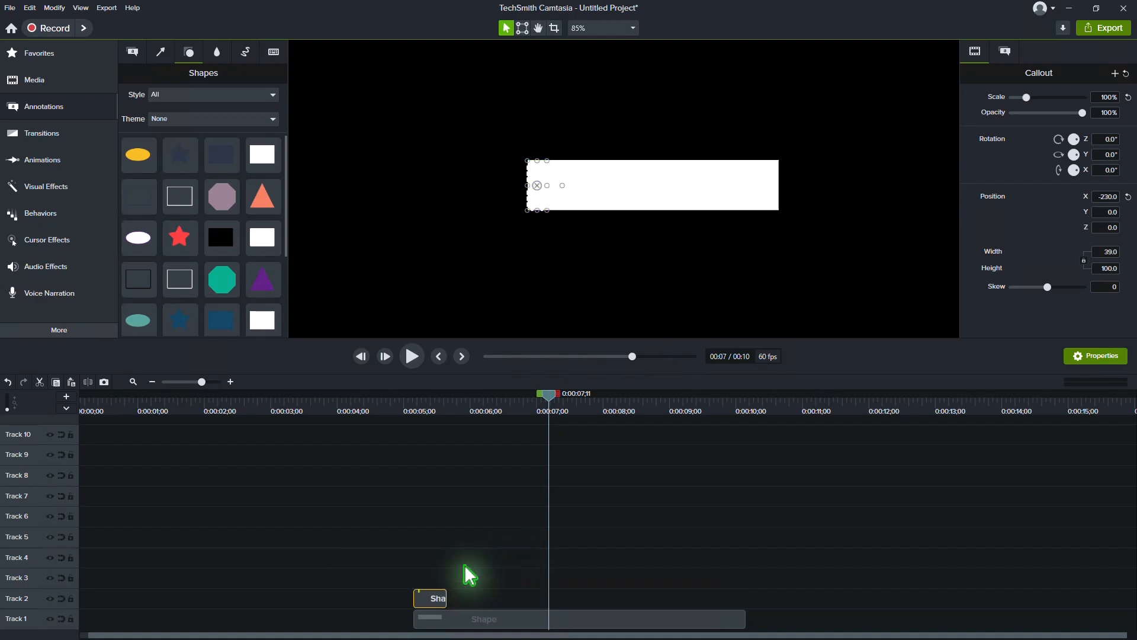
Copy the green shape clip and paste eight copies at its start time, filling Tracks 3 to 10
left_click(429, 408)
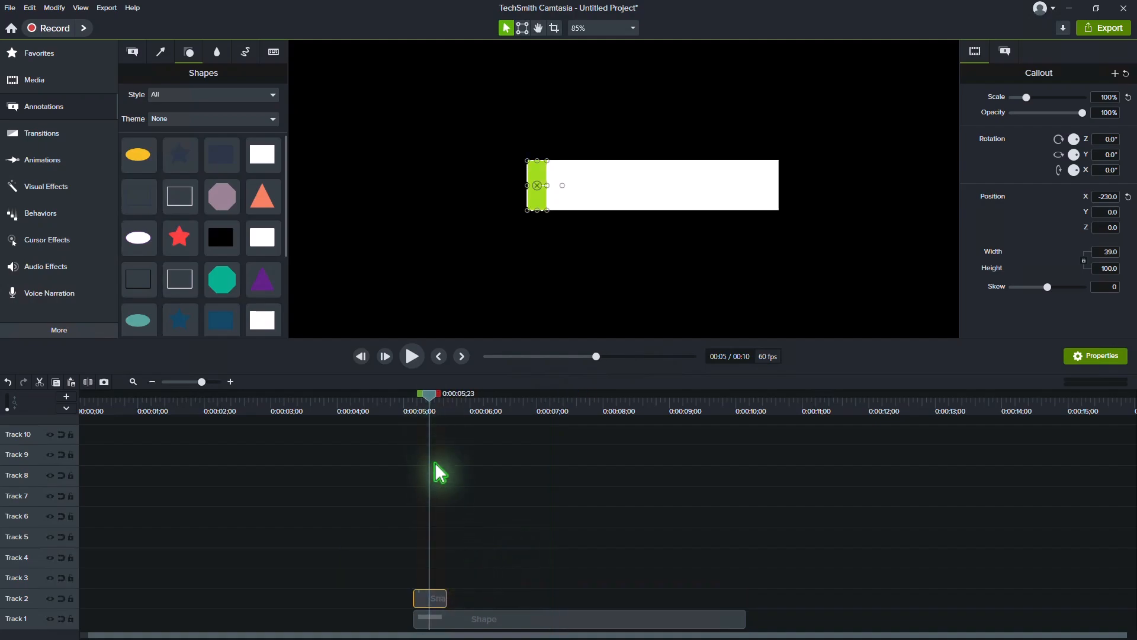
right_click(439, 607)
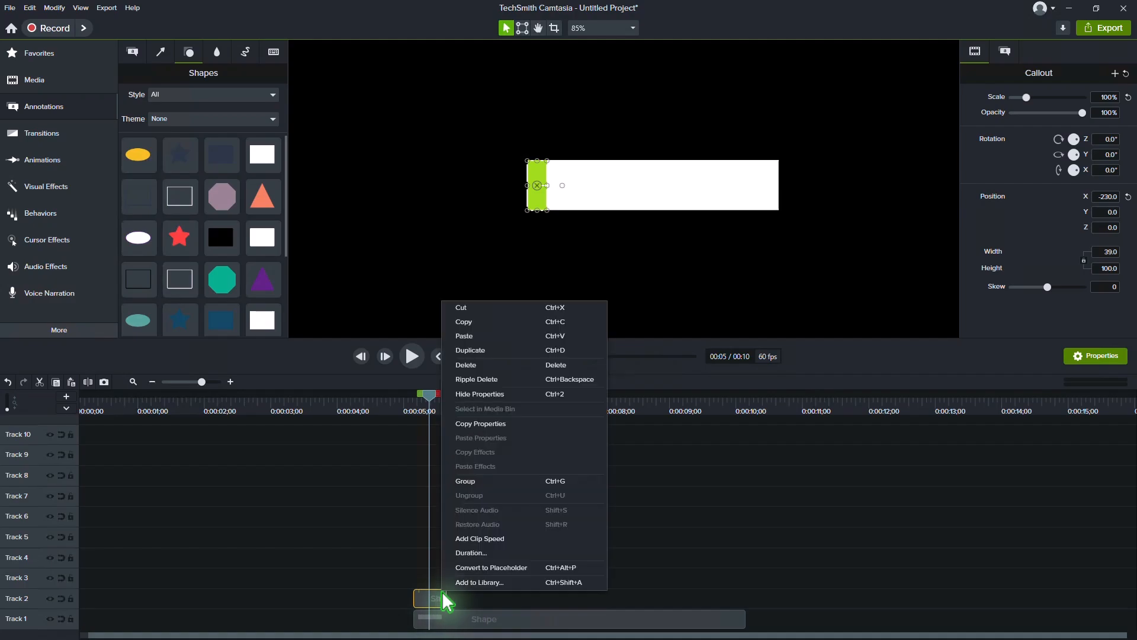
left_click(477, 323)
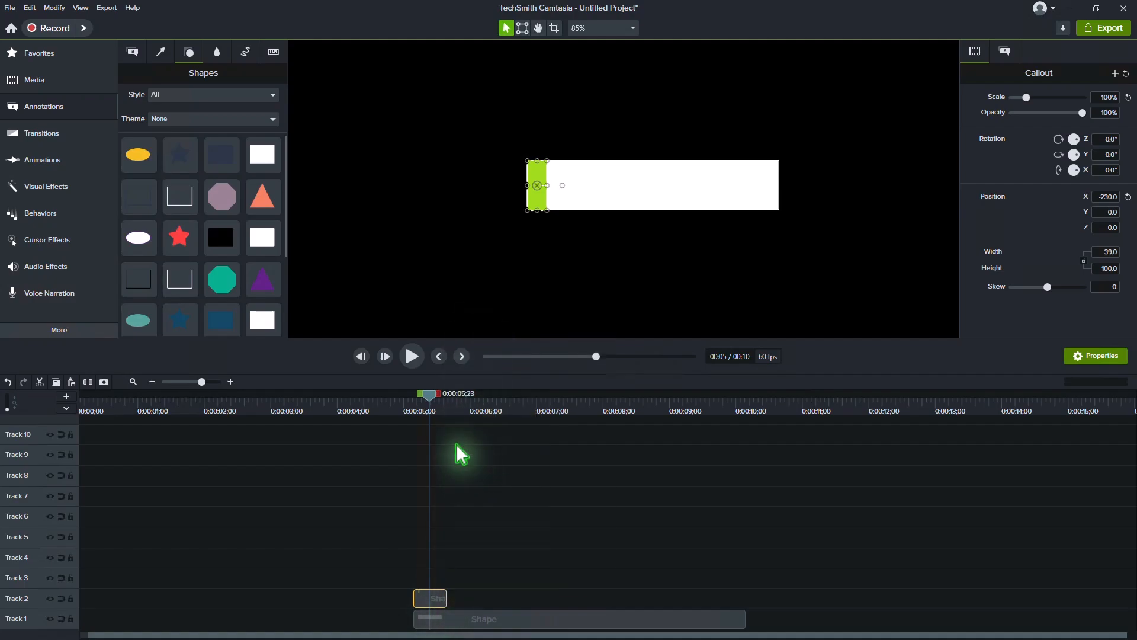
left_click(439, 356)
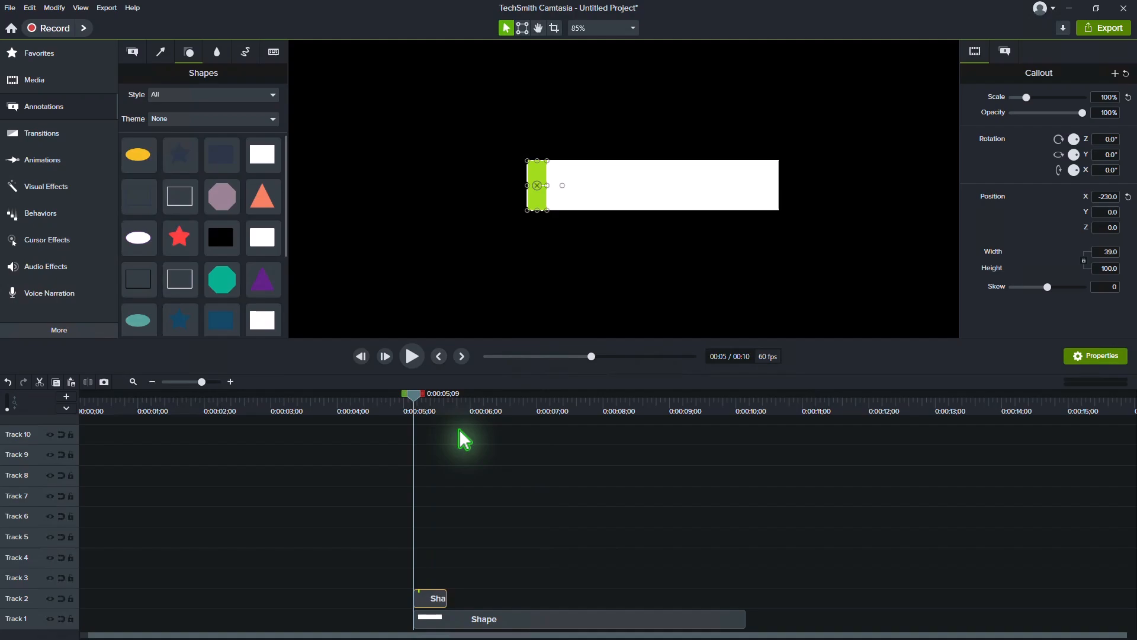
key("ctrl+v")
key("ctrl+v")
key("ctrl+v")
key("ctrl+v")
key("ctrl+v")
key("ctrl+v")
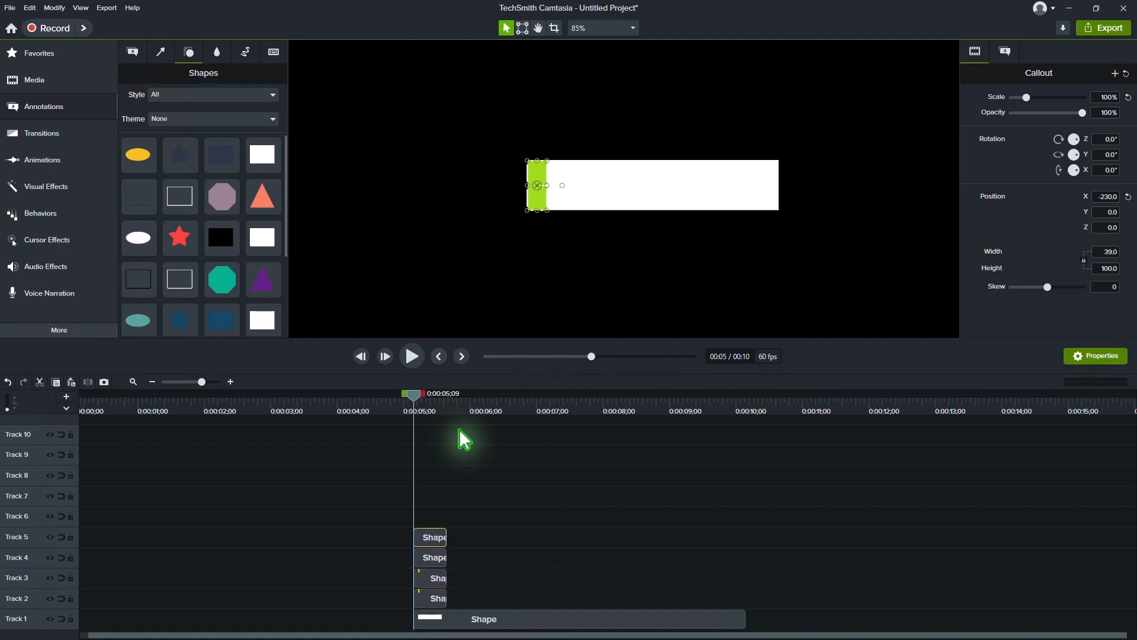
key("ctrl+v")
key("ctrl+v")
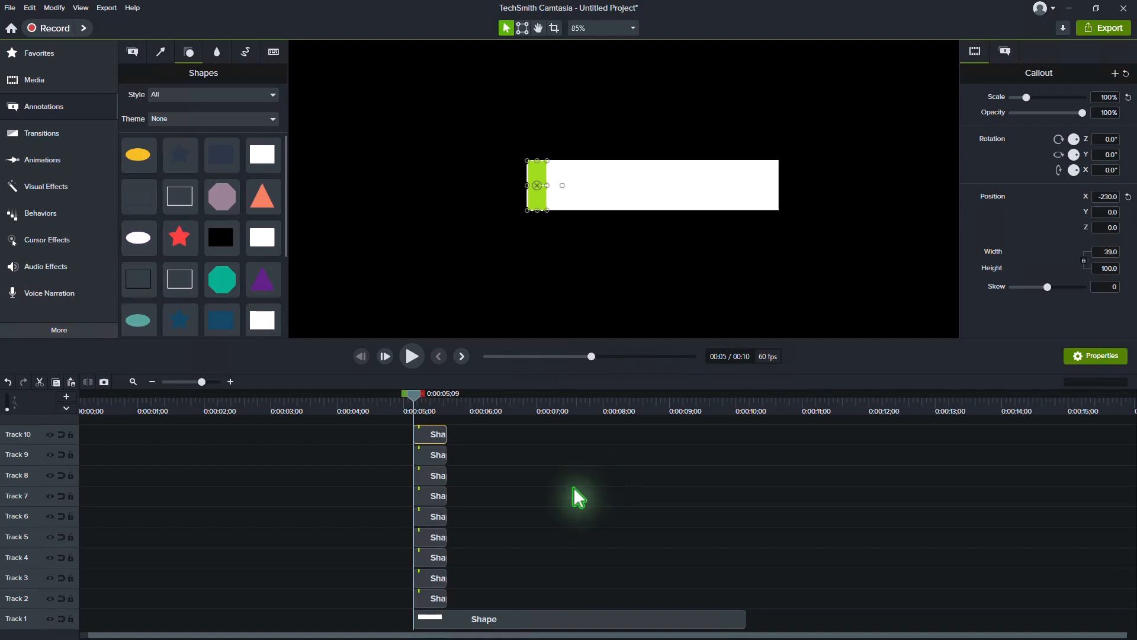
Stagger the green clips on Tracks 3 to 10 so each starts where the clip on the track below ends
left_click_drag(450, 584, 547, 539)
left_click_drag(440, 518, 572, 521)
left_click_drag(441, 498, 597, 497)
left_click_drag(434, 472, 622, 474)
left_click_drag(429, 460, 662, 456)
left_click_drag(431, 436, 696, 437)
left_click(453, 575)
Extend the green clips on Tracks 2 to 9 so they all end together with the Track 10 clip
left_click(430, 600)
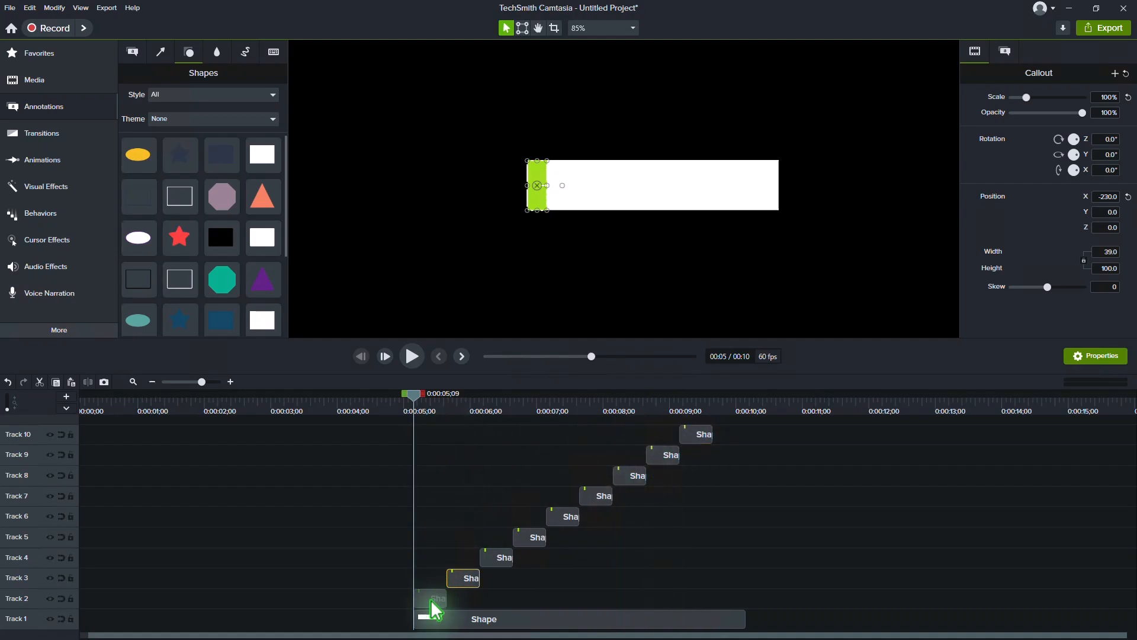
left_click_drag(446, 600, 711, 597)
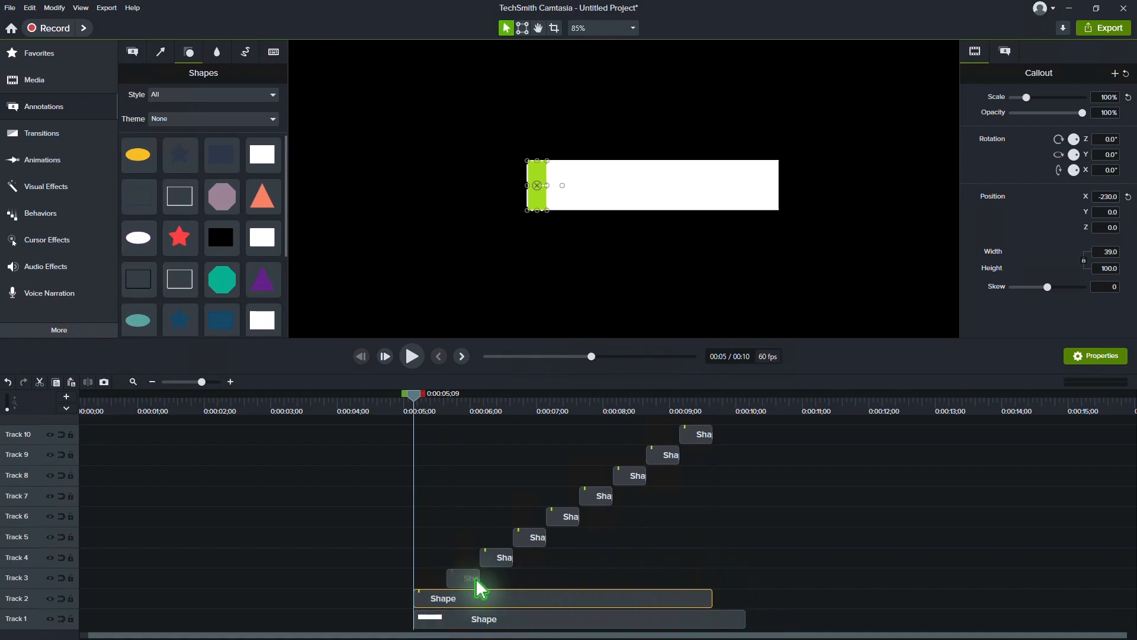
left_click_drag(480, 577, 712, 578)
left_click_drag(523, 557, 712, 556)
left_click_drag(547, 537, 712, 537)
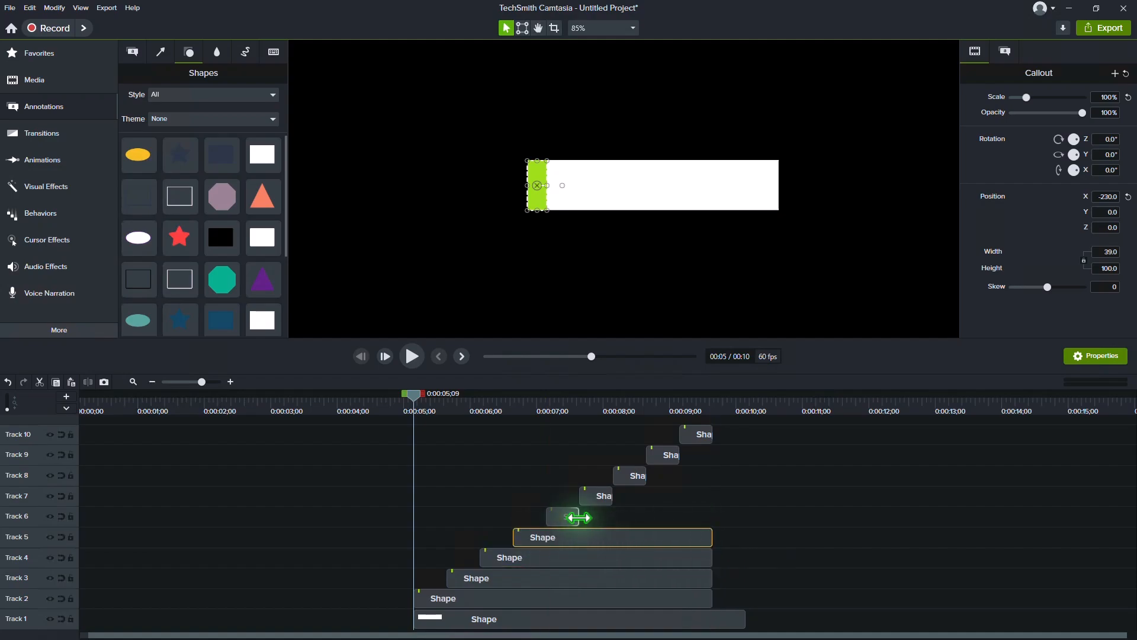
left_click_drag(579, 516, 712, 516)
left_click_drag(610, 496, 711, 496)
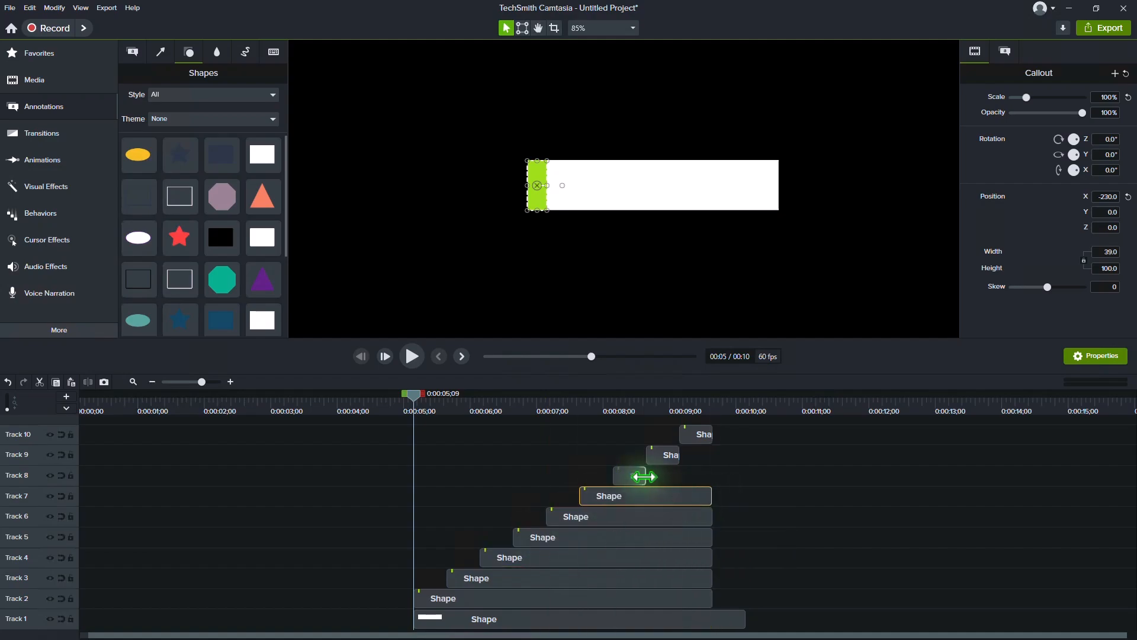
left_click_drag(645, 475, 711, 475)
left_click_drag(679, 455, 711, 459)
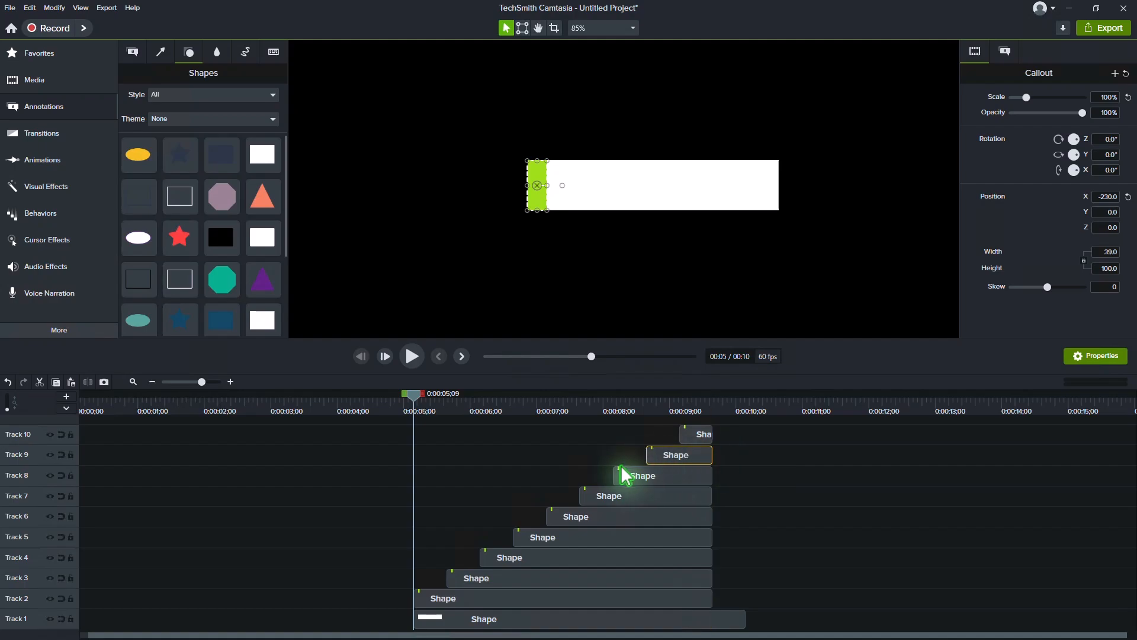
Place the Track 3 and Track 4 green bars side by side after the first one, at X -191 and X -152
left_click(435, 409)
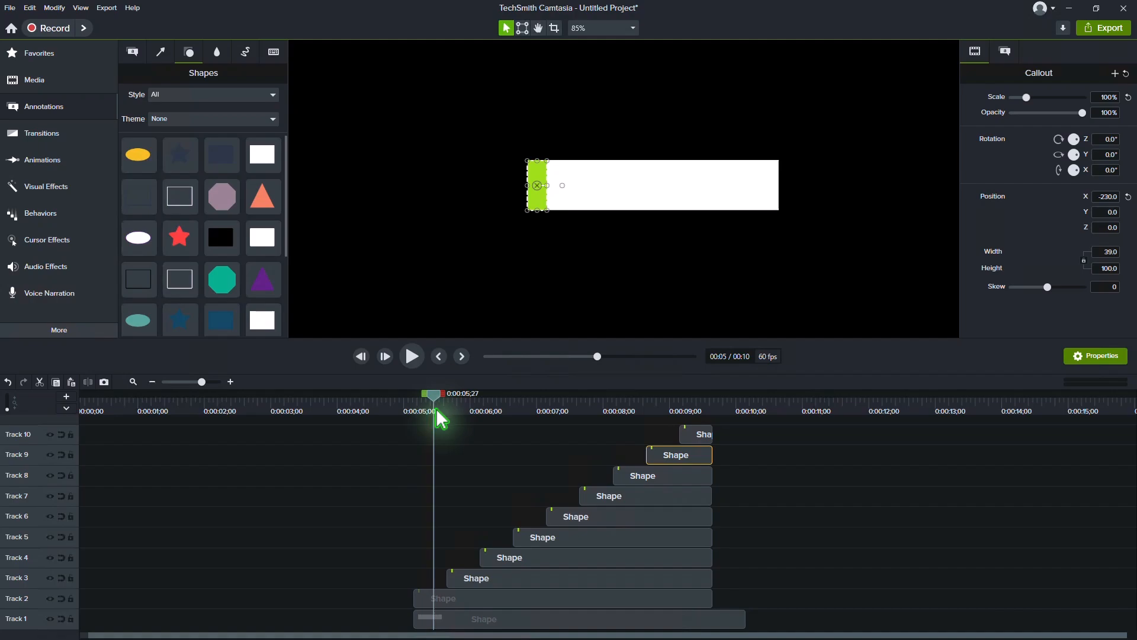
left_click(469, 581)
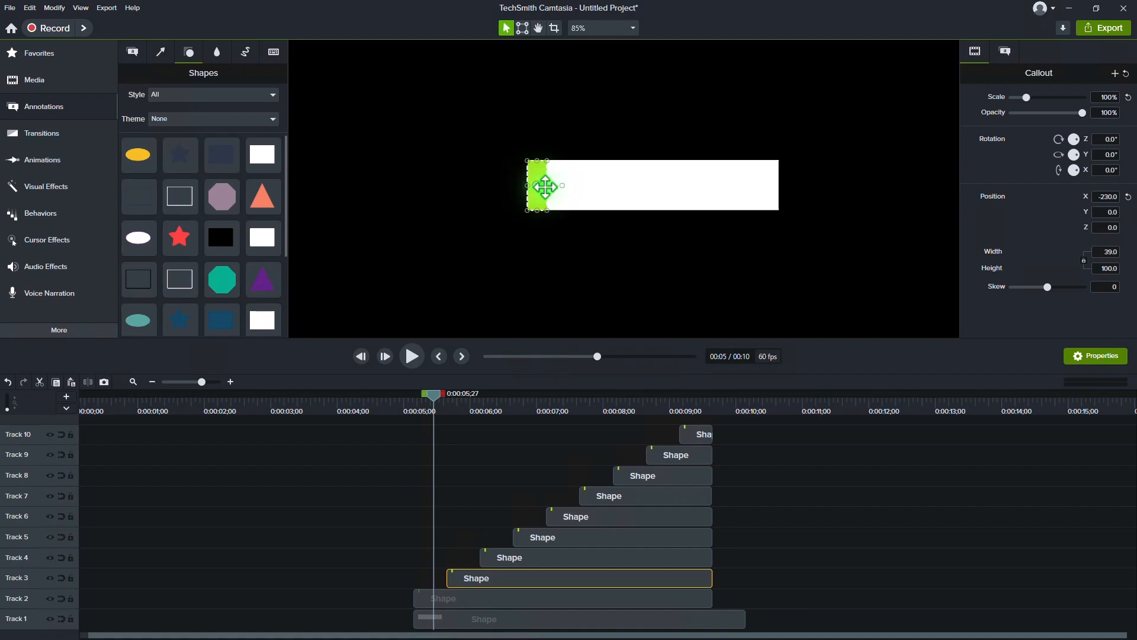
mouse_move(545, 187)
left_mouse_down()
mouse_move(571, 185)
mouse_move(559, 187)
left_mouse_up()
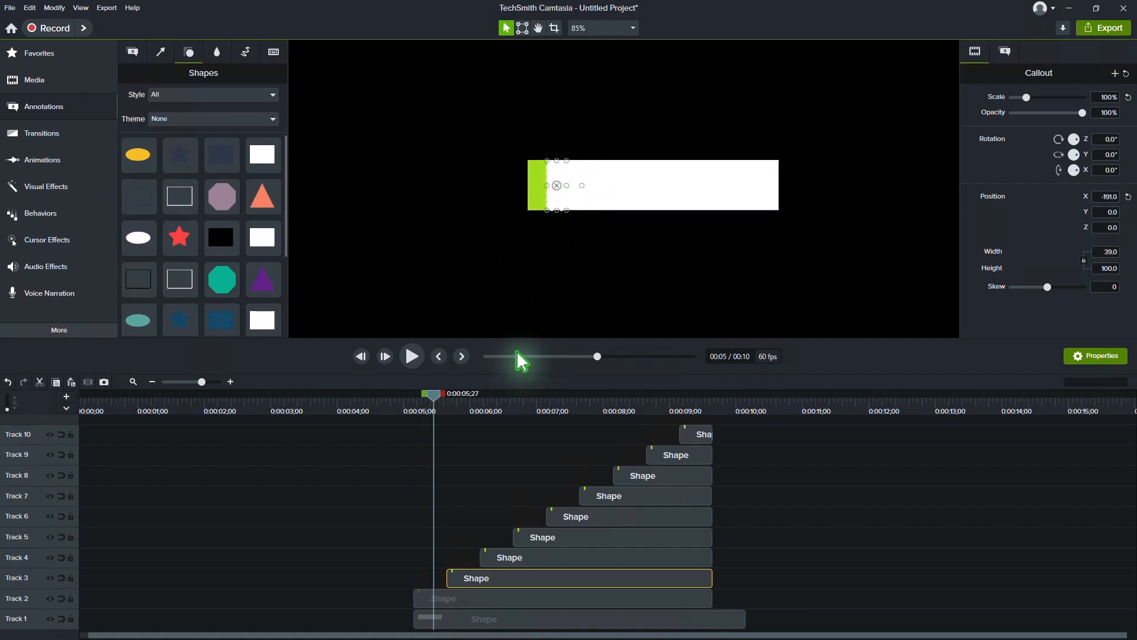
left_click(451, 409)
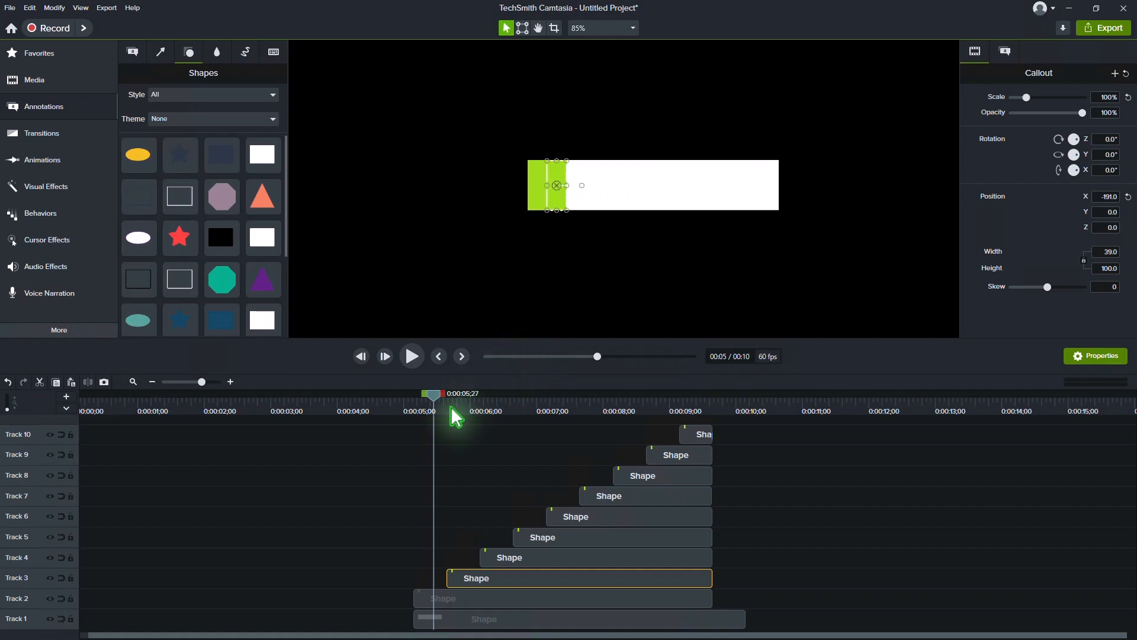
left_click(494, 408)
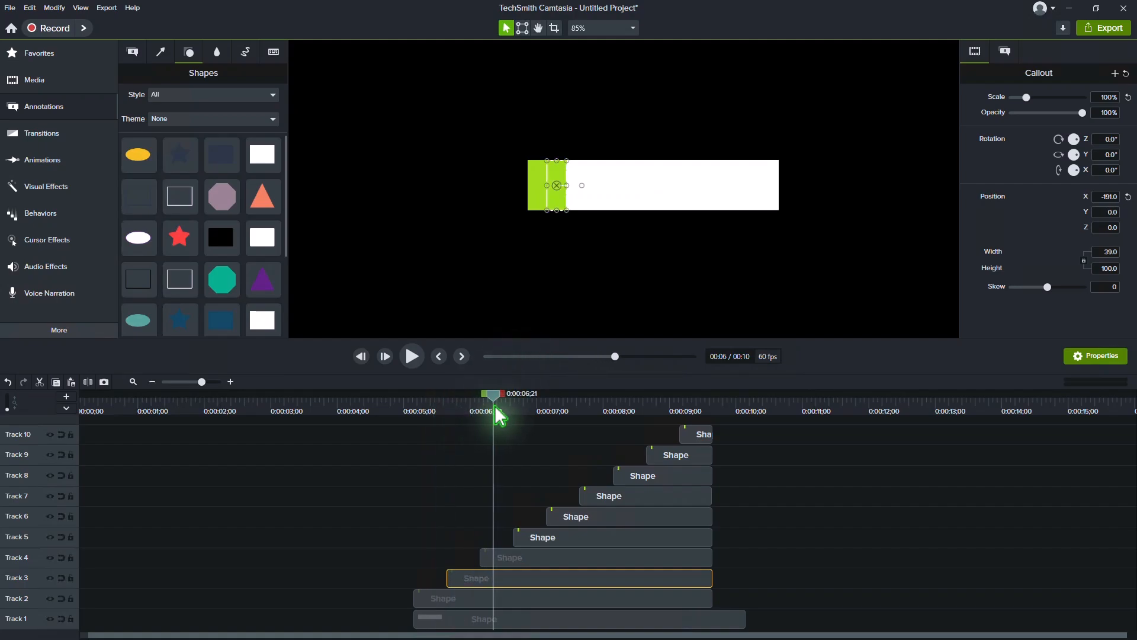
left_click(524, 562)
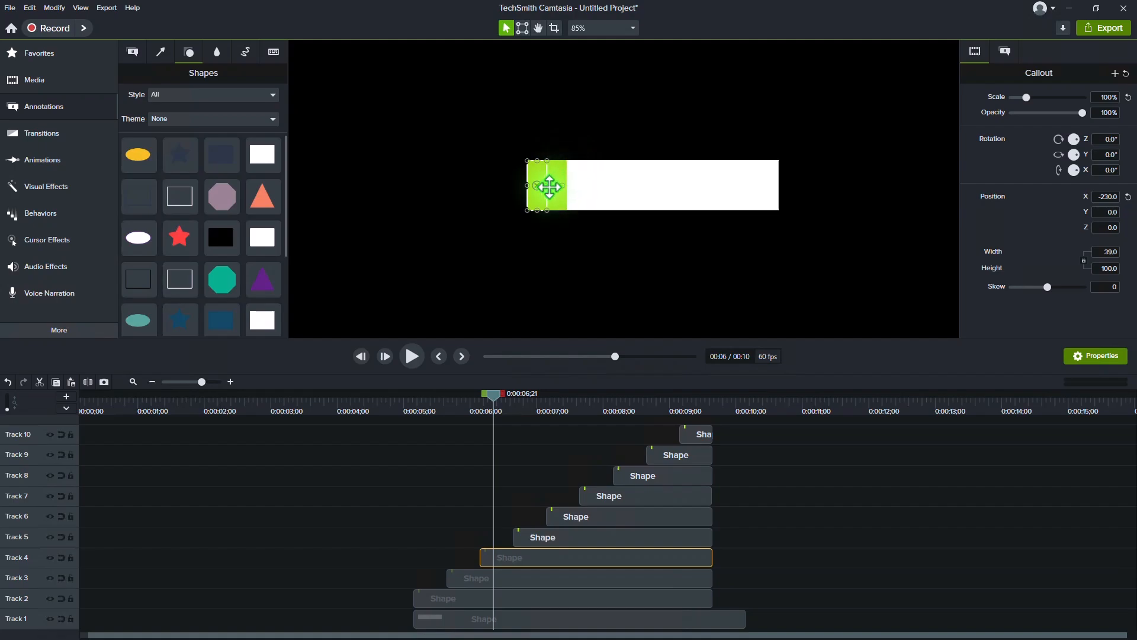
left_click_drag(602, 186, 576, 185)
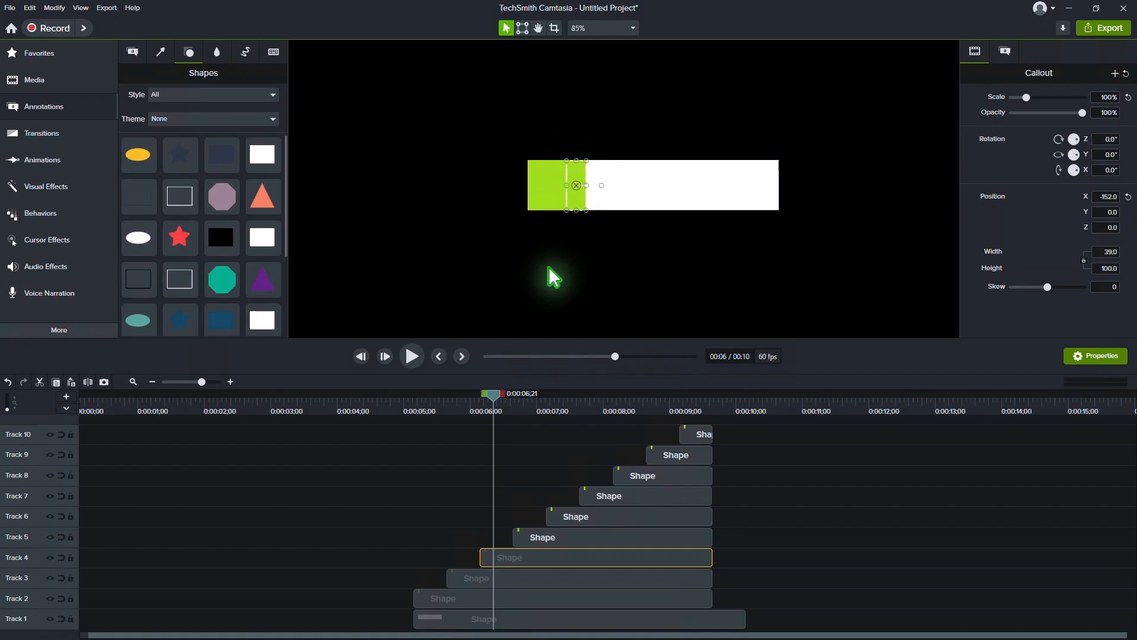
Place the Track 5 and Track 6 green bars after the previous ones, with the Track 6 bar at X -74
left_click(529, 404)
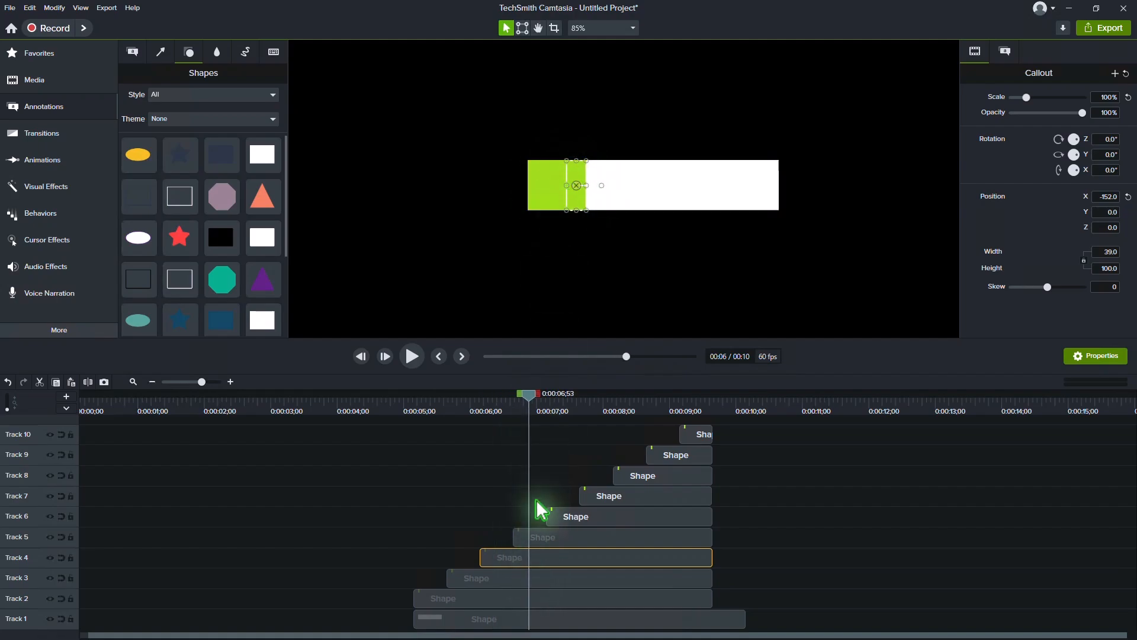
left_click(538, 537)
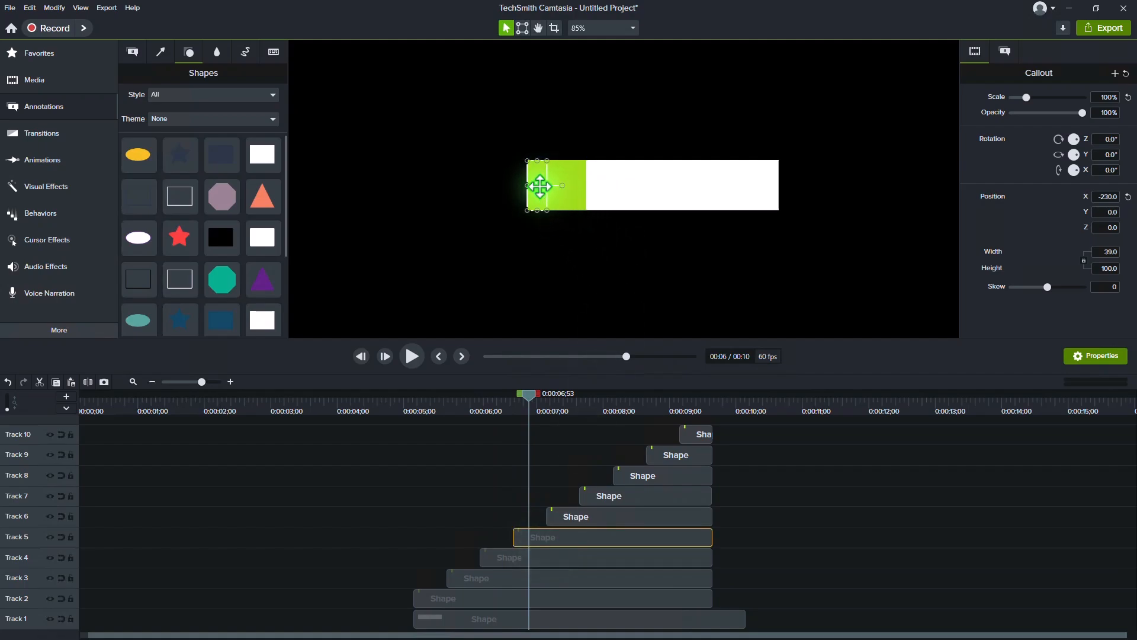
left_click_drag(537, 186, 616, 185)
left_click(561, 400)
left_click(572, 518)
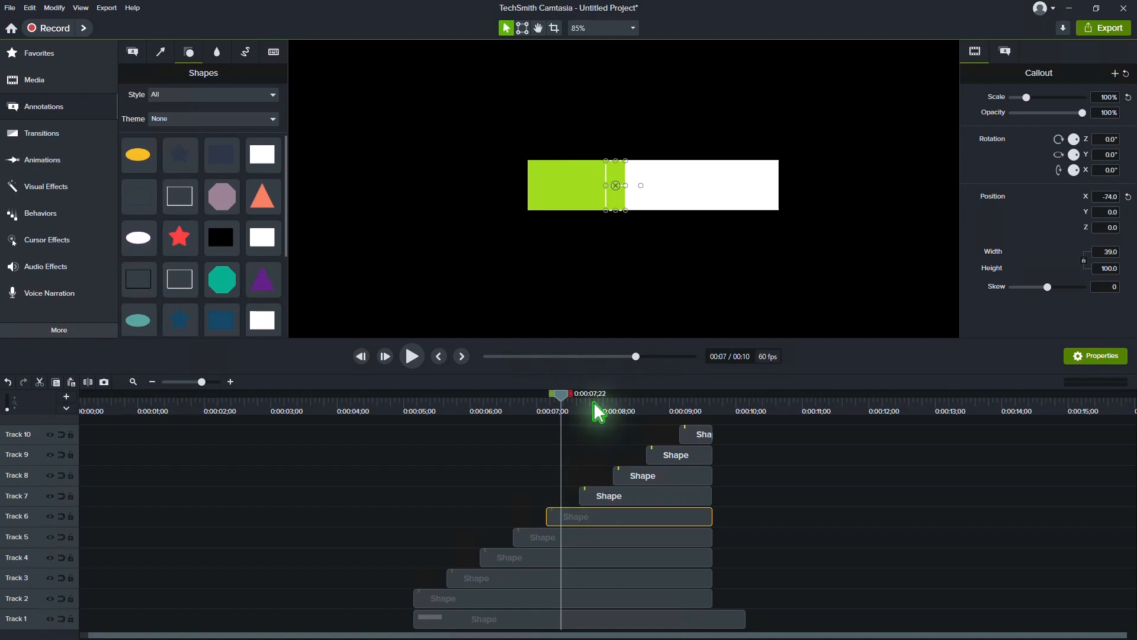
Place the Track 7 and Track 8 green bars side by side after the previous ones, at X -35 and X 4
left_click(594, 401)
left_click(595, 497)
left_click_drag(537, 185, 635, 185)
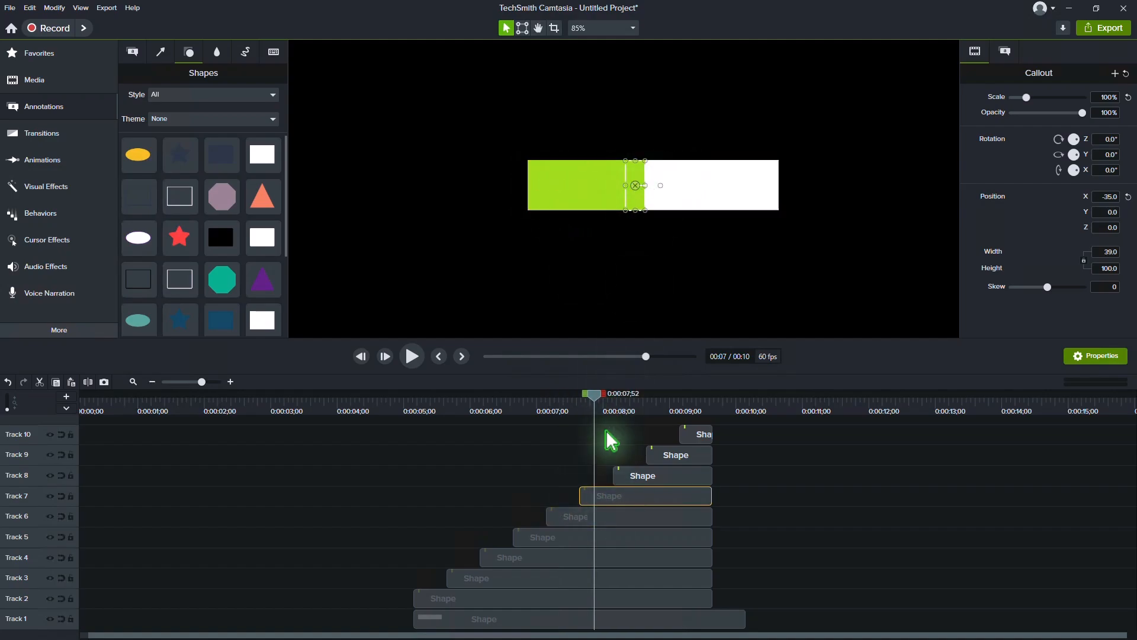
left_click(623, 403)
left_click(629, 477)
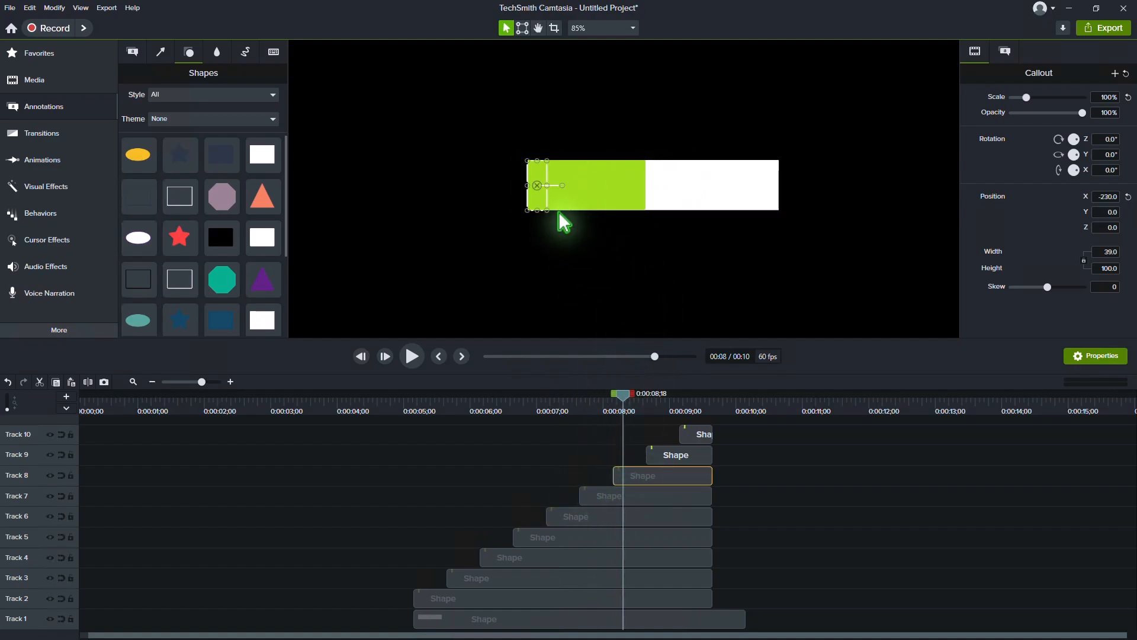
left_click_drag(538, 185, 654, 186)
Place the Track 9 and Track 10 green bars after the previous ones, at X 43 and X 82
left_click(659, 404)
left_click(667, 456)
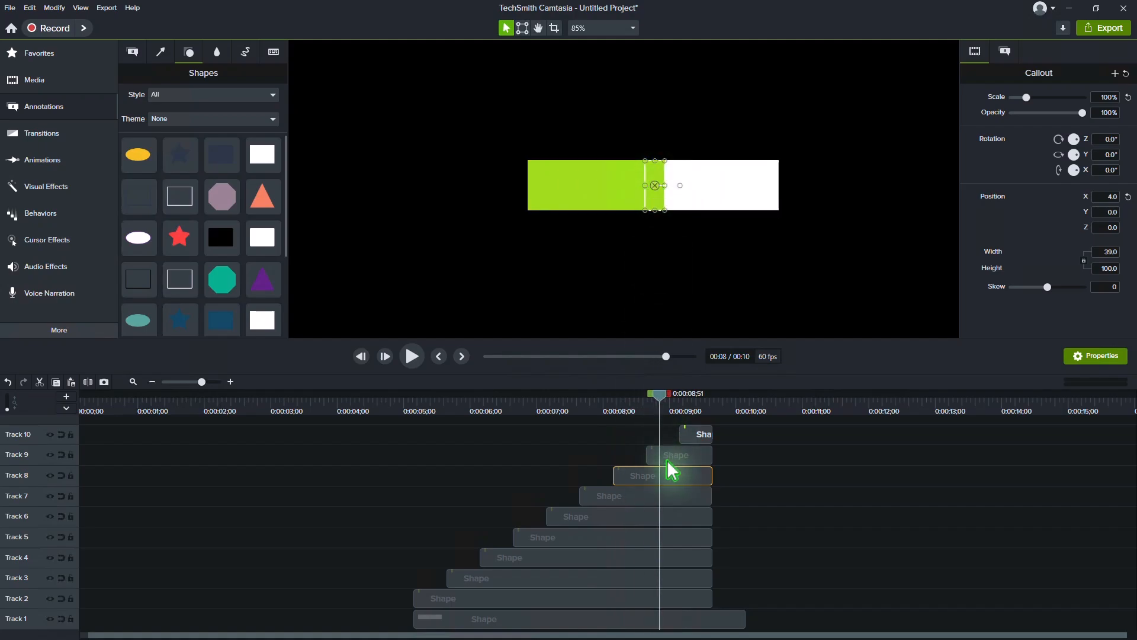
left_click_drag(539, 186, 676, 186)
left_click(696, 403)
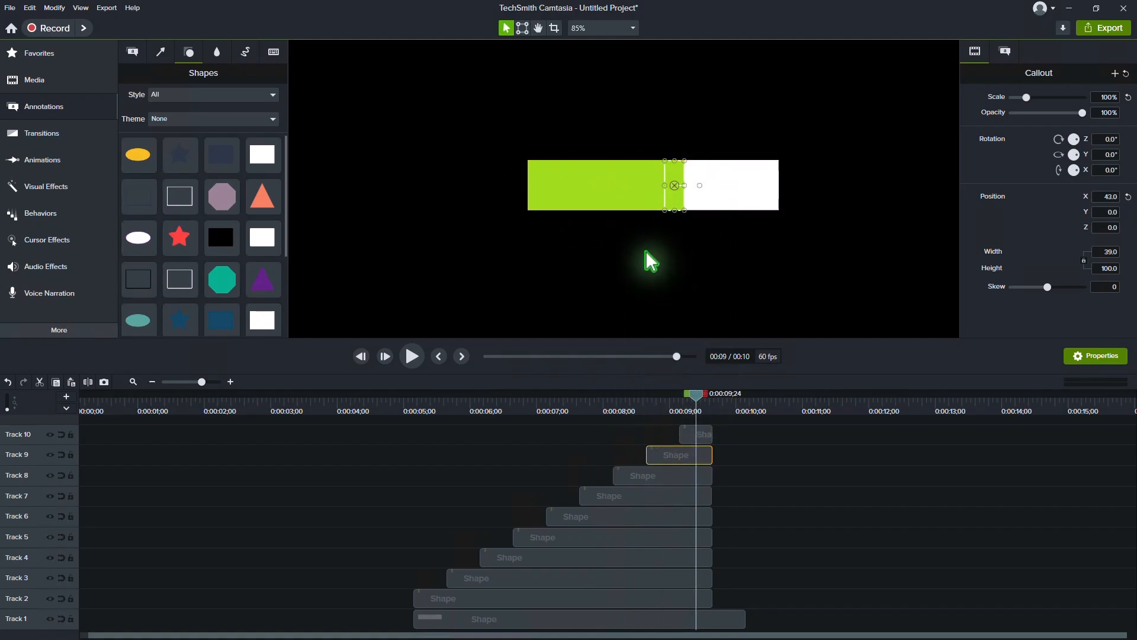
left_click(701, 435)
left_click_drag(534, 184, 703, 182)
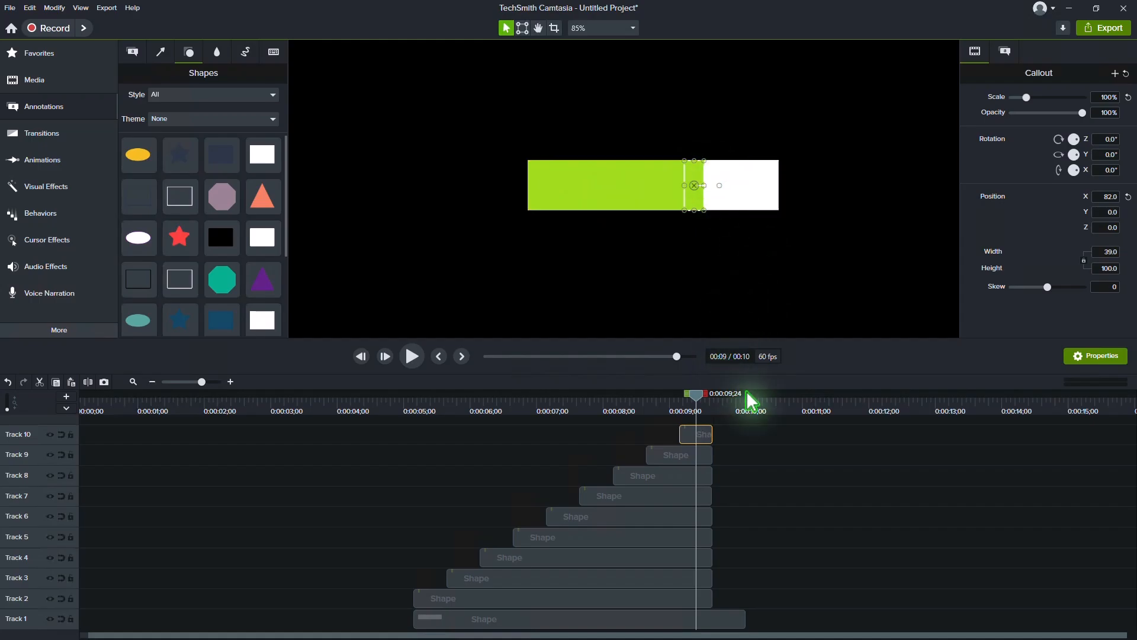
left_click(767, 461)
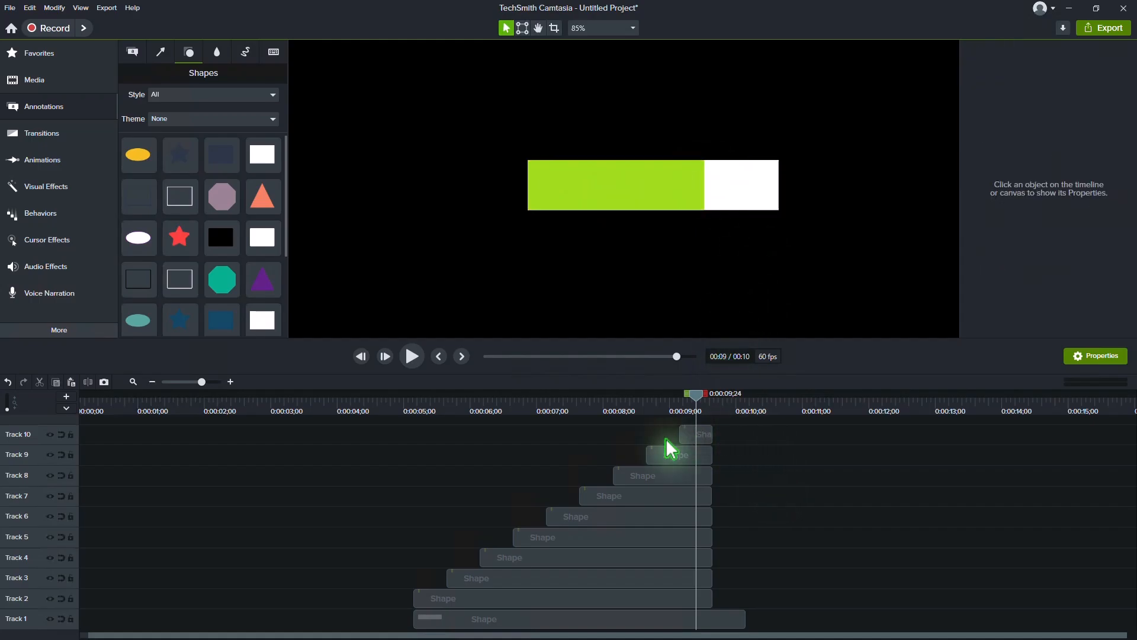
Set the width of all nine green bars on Tracks 2 to 10 to 32
left_click_drag(666, 439, 418, 599)
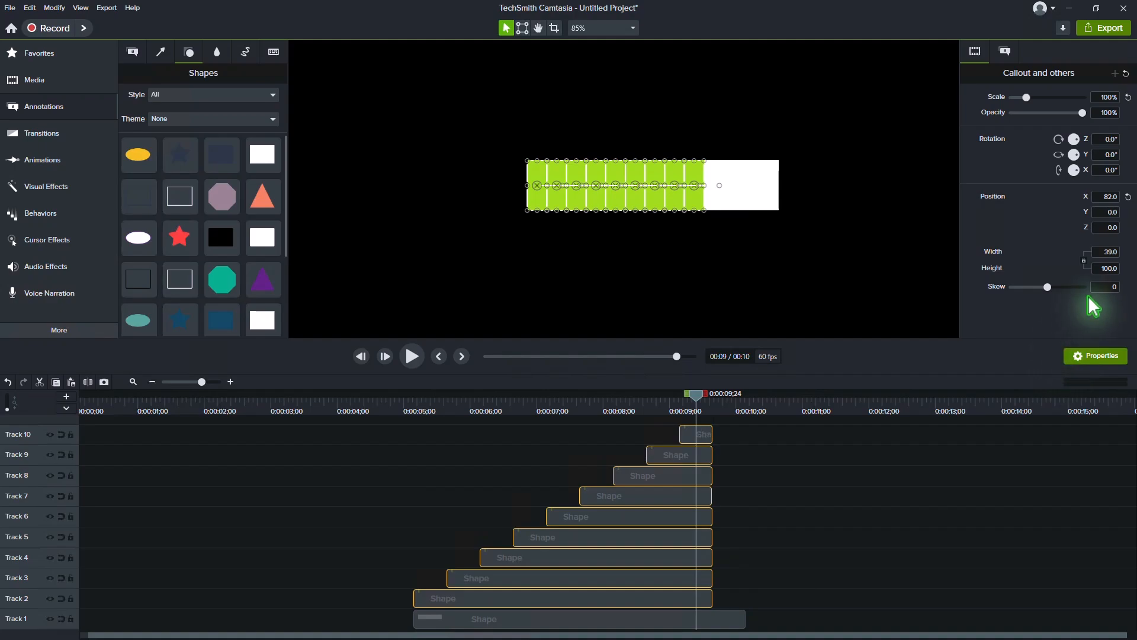
left_click(1105, 252)
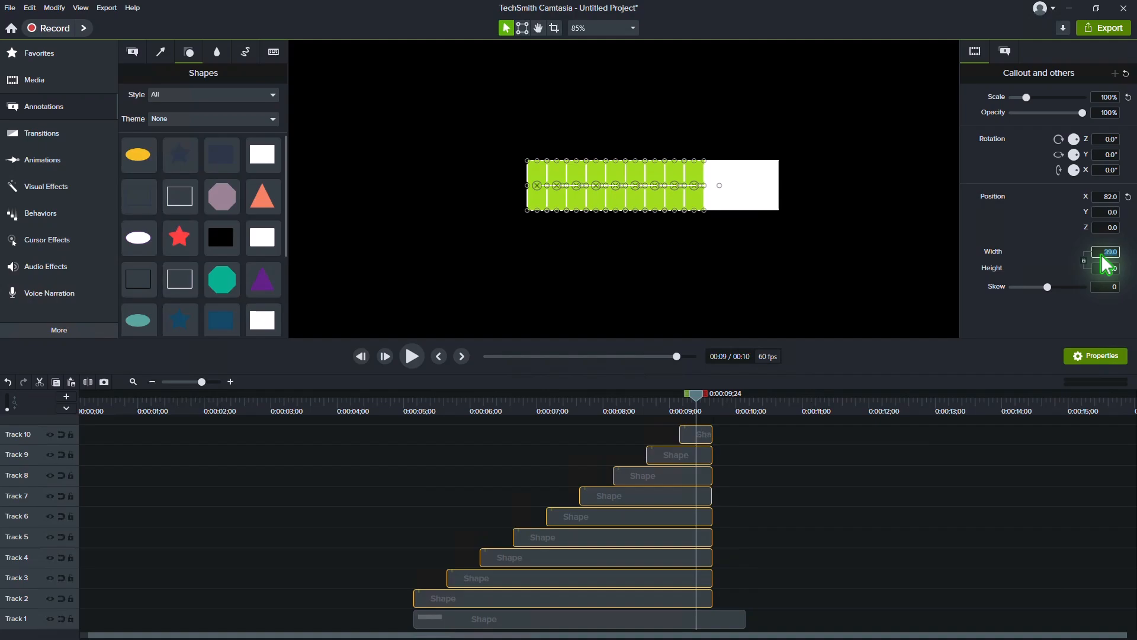
type("32")
key("Return")
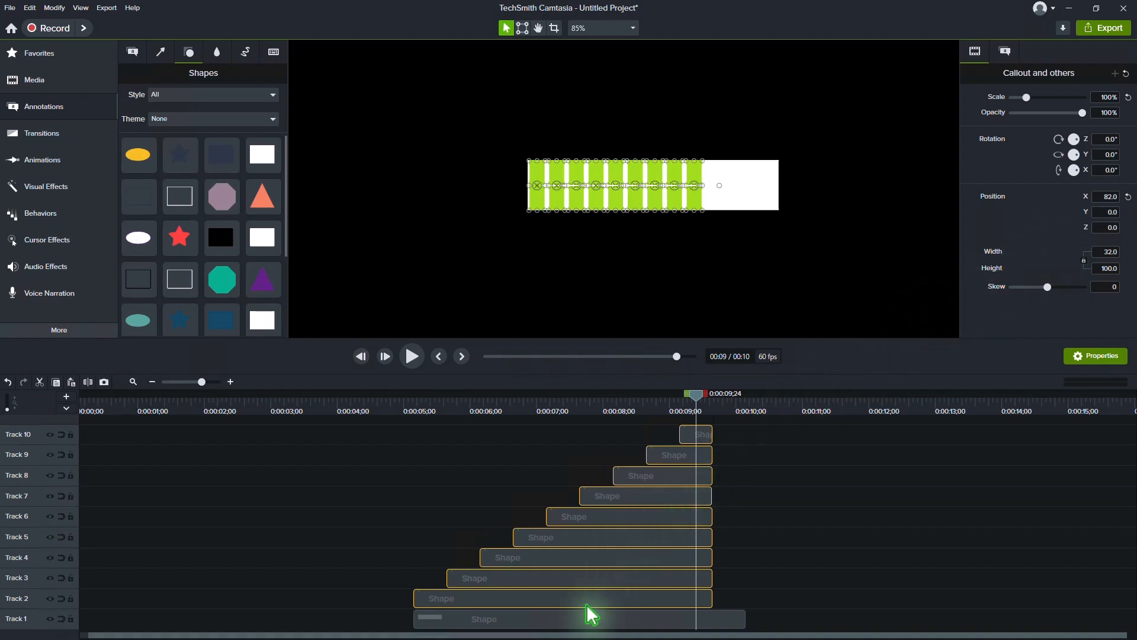
Extend the white rectangle's clip on Track 1 so it starts slightly before the first green clip
left_click(442, 623)
left_click_drag(414, 620, 387, 620)
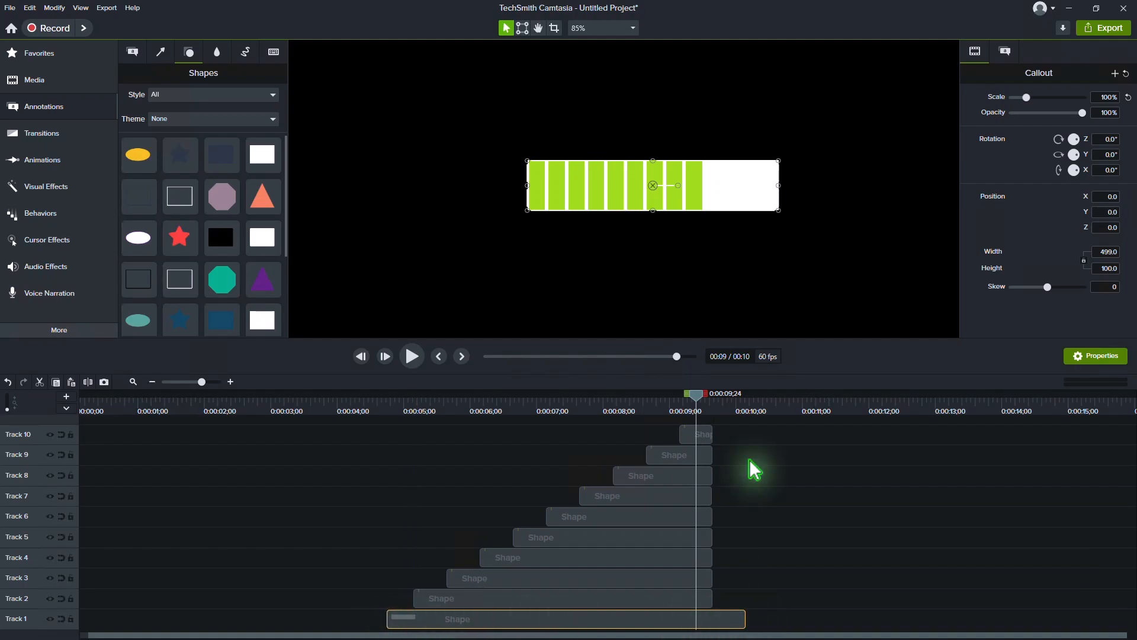
Shorten the white rectangle from its right side to a width of about 368, close to the last green bar
left_click(538, 28)
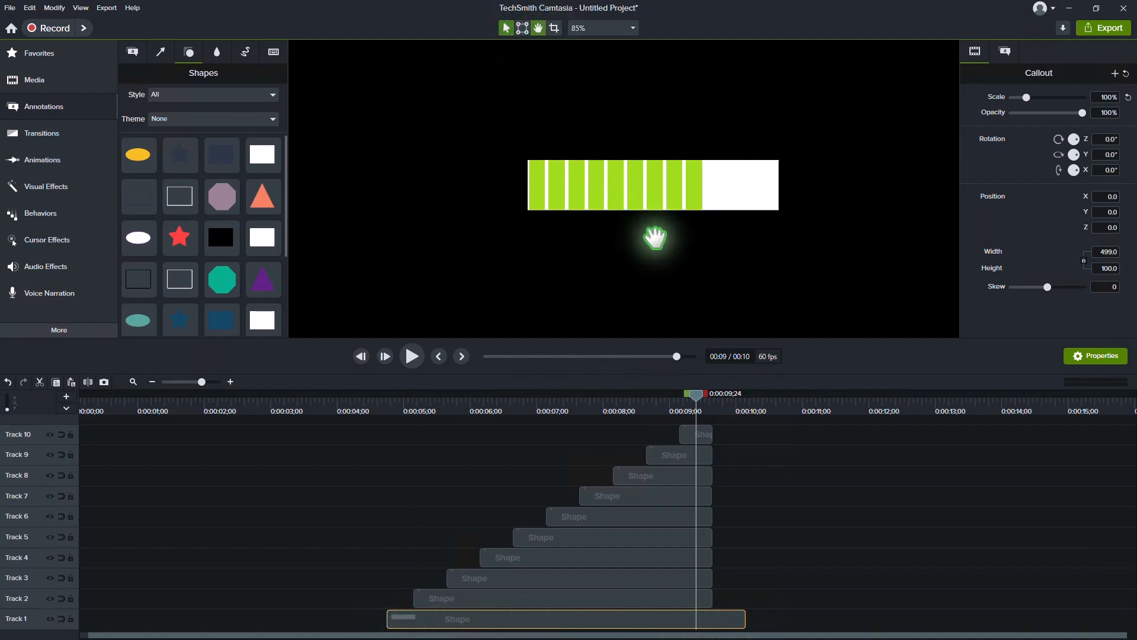
scroll(655, 238, "up", 4)
left_click_drag(655, 238, 624, 265)
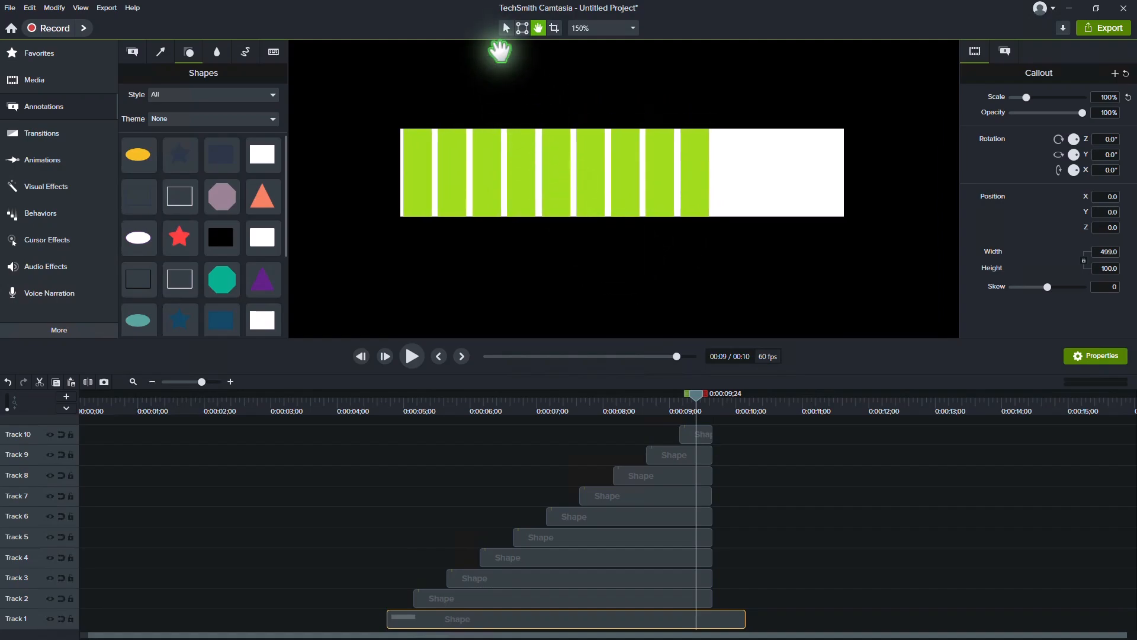
left_click(506, 28)
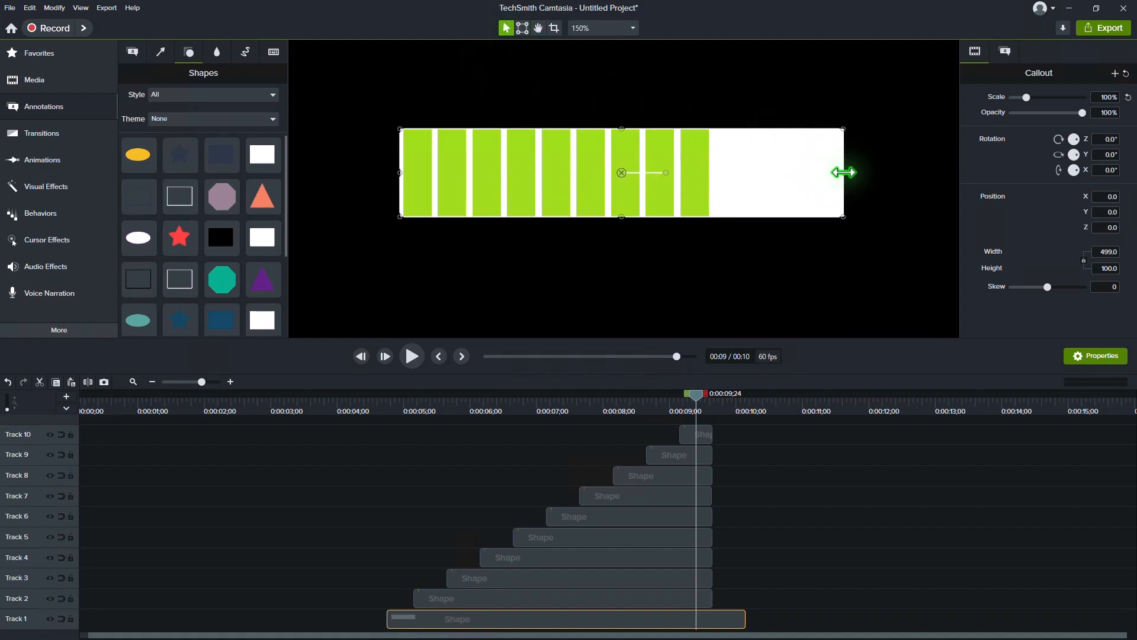
left_click_drag(841, 172, 727, 173)
Turn off canvas snapping and fine-tune the white rectangle's side edges to a width of about 355, with even margins around the bars
left_click(81, 9)
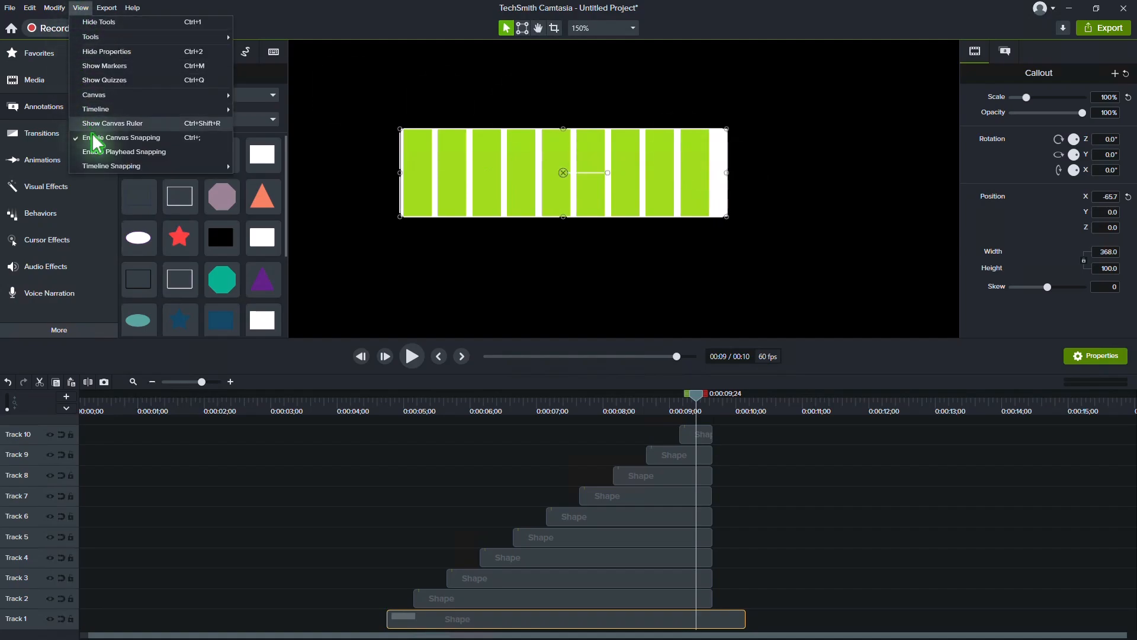
left_click(95, 137)
left_click_drag(726, 172, 717, 173)
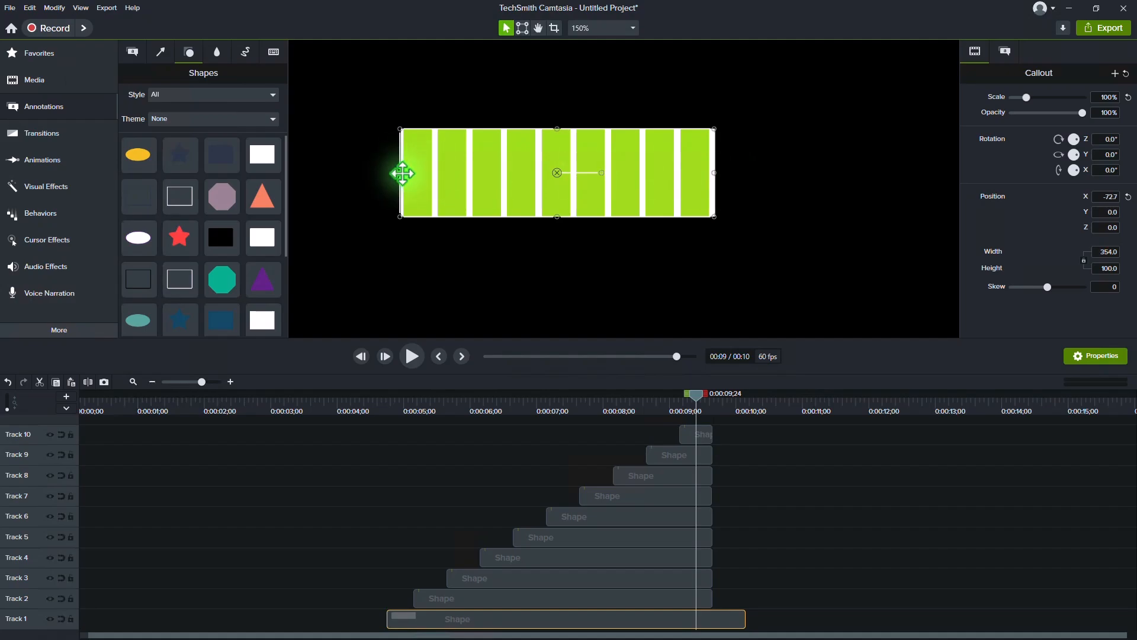
left_click(387, 182)
left_click(401, 174)
left_click_drag(387, 175, 400, 171)
left_click(719, 243)
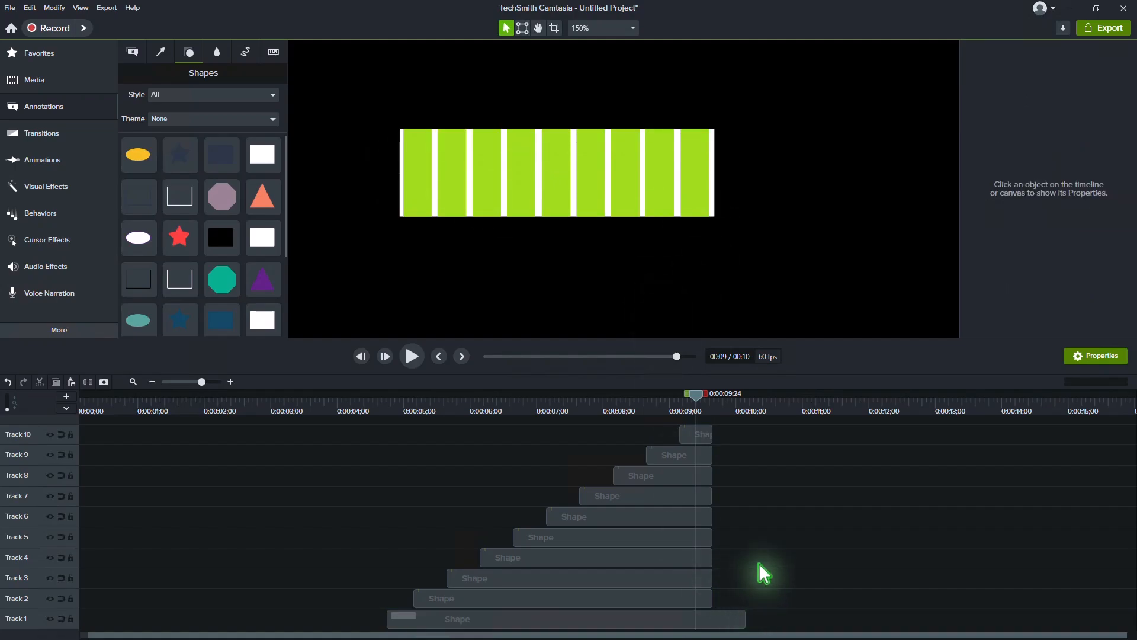
Scale all nine green bars on Tracks 2 to 10 to 94%
left_click_drag(749, 426, 551, 607)
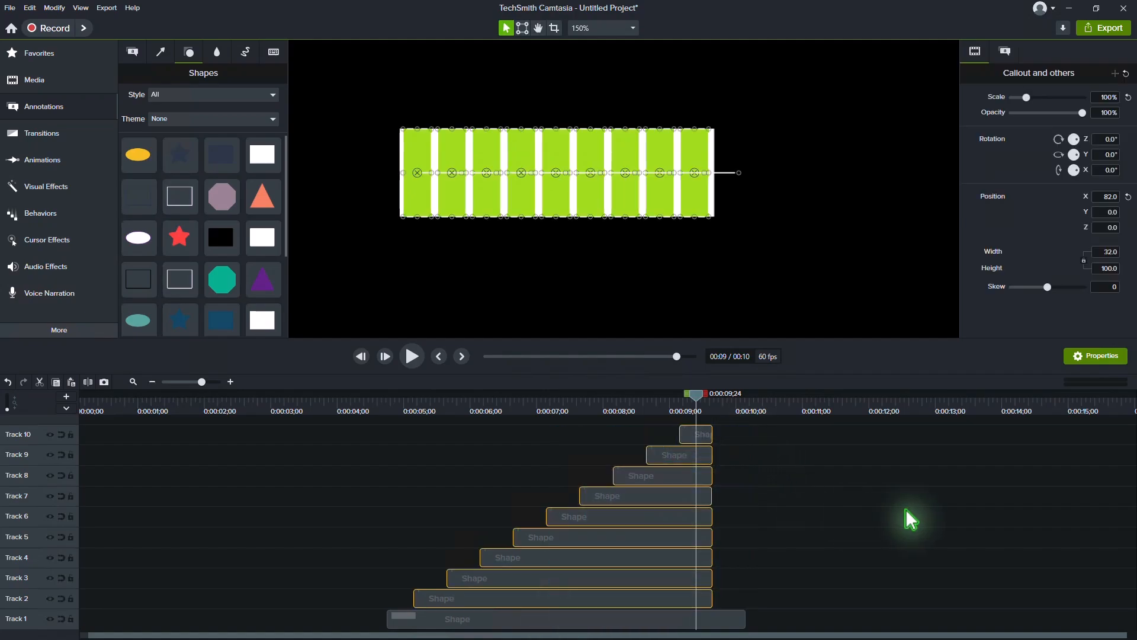
left_click(1100, 97)
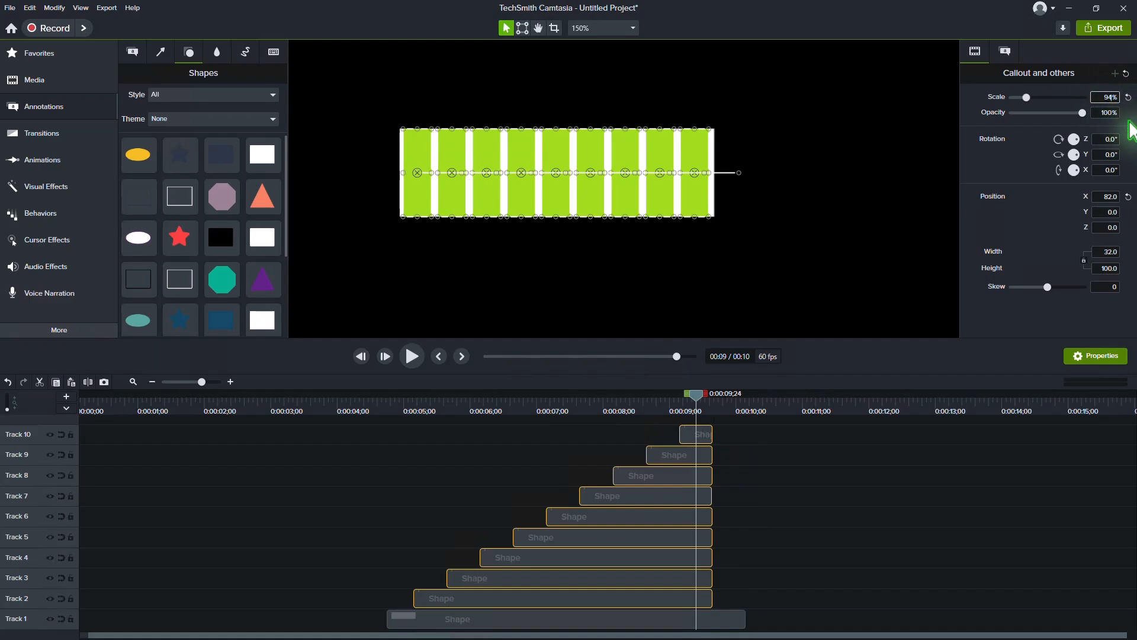
left_click(837, 215)
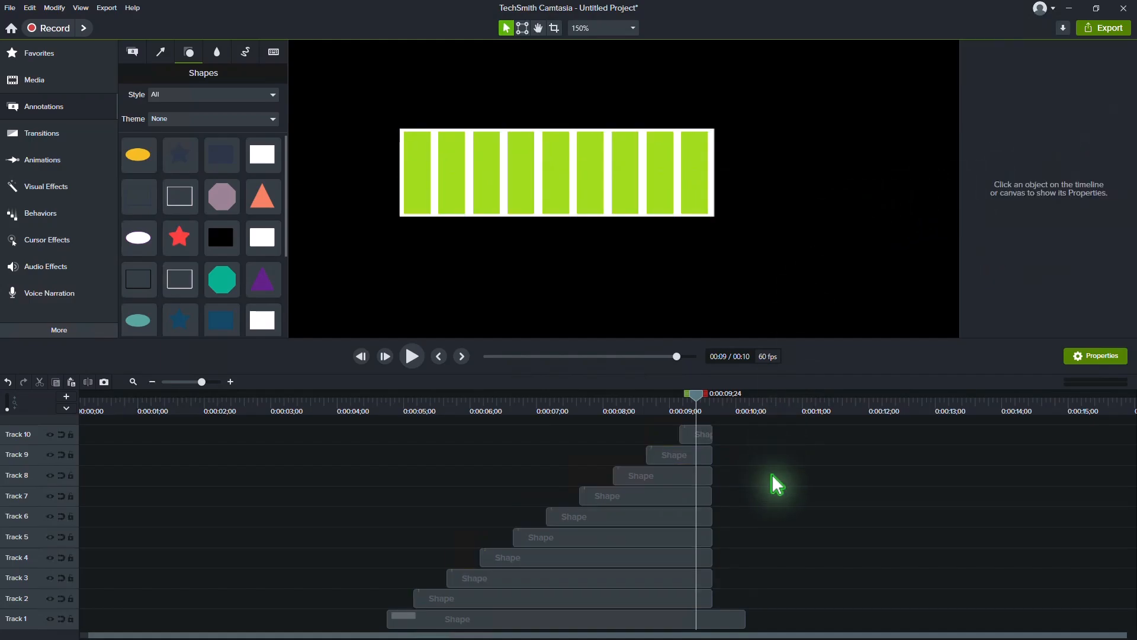
Turn the white rectangle on Track 1 into a frame with 0% fill opacity and an outline thickness of 4
left_click(611, 622)
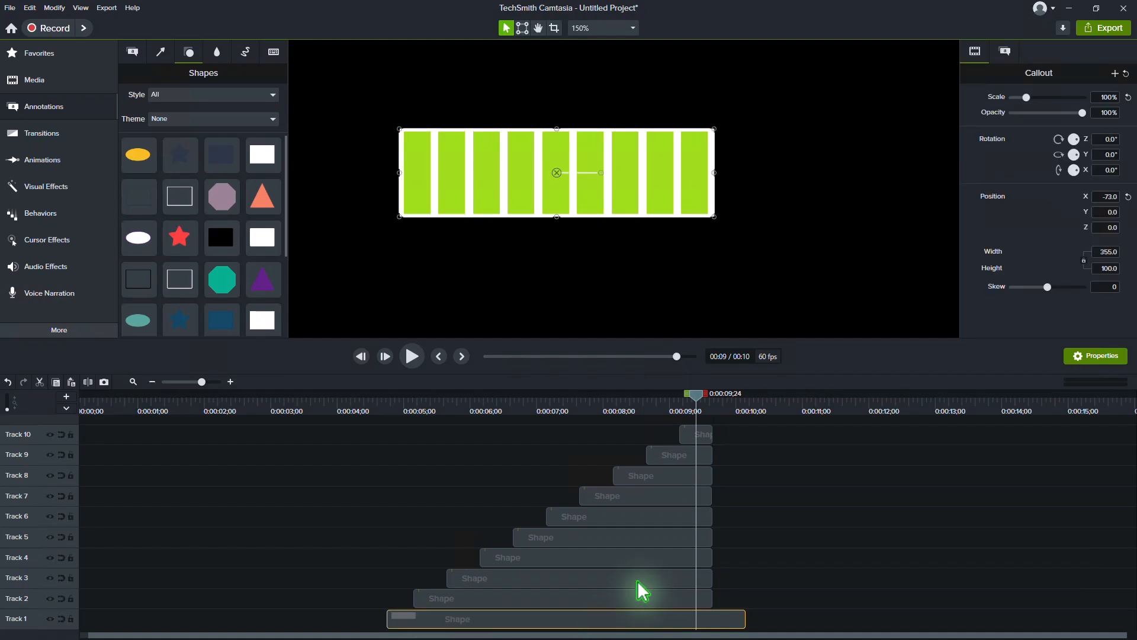
left_click(1005, 52)
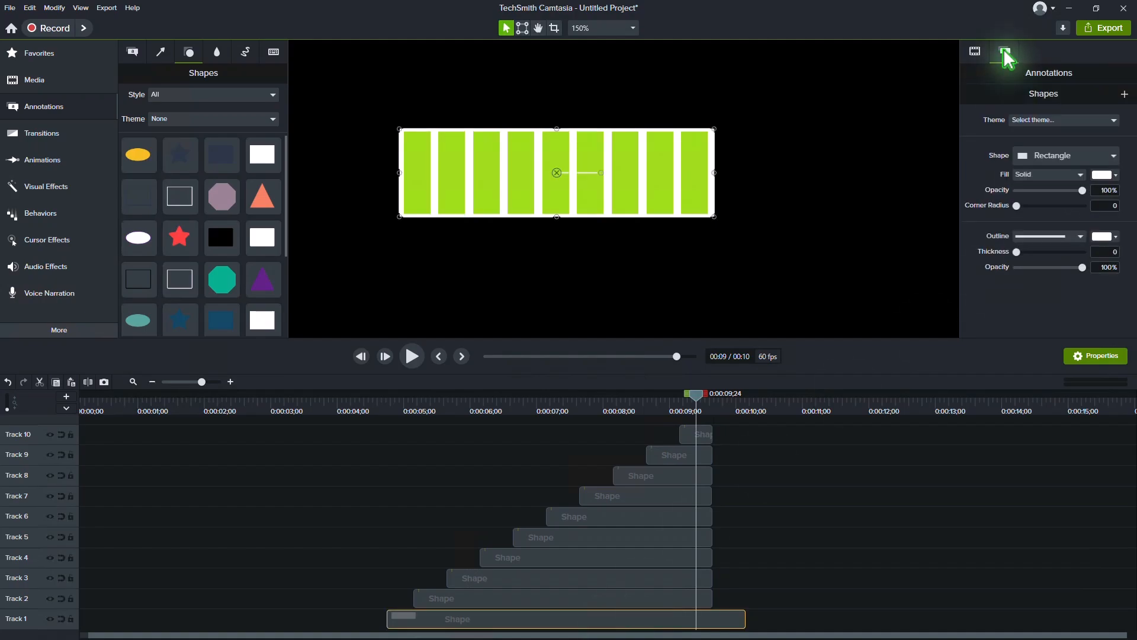
left_click_drag(1083, 190, 985, 208)
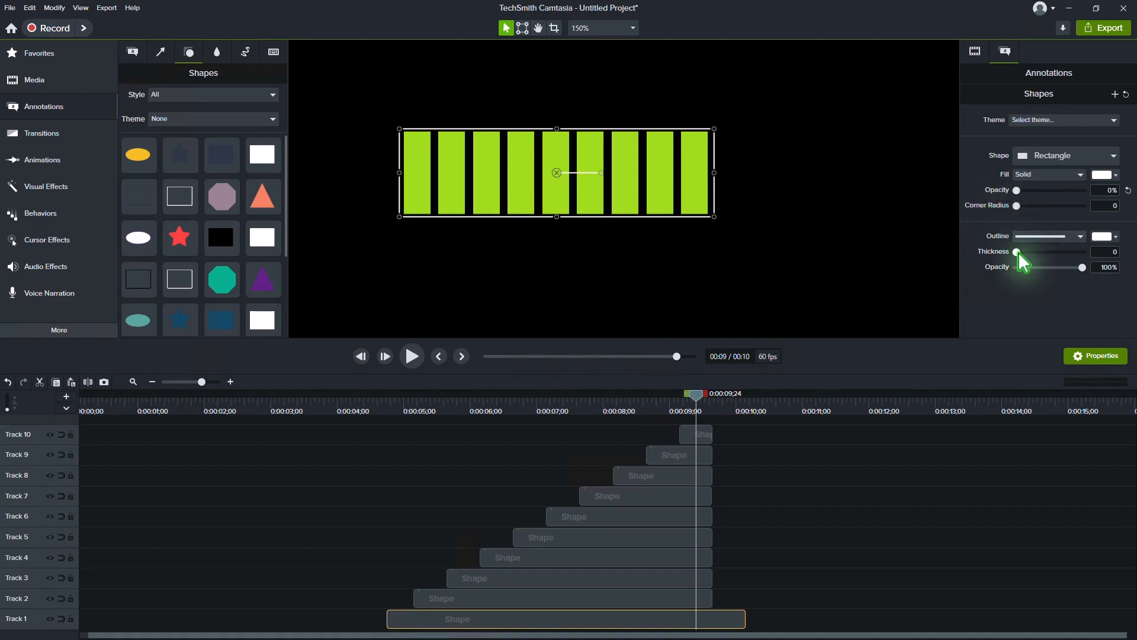
left_click_drag(1017, 252, 1026, 252)
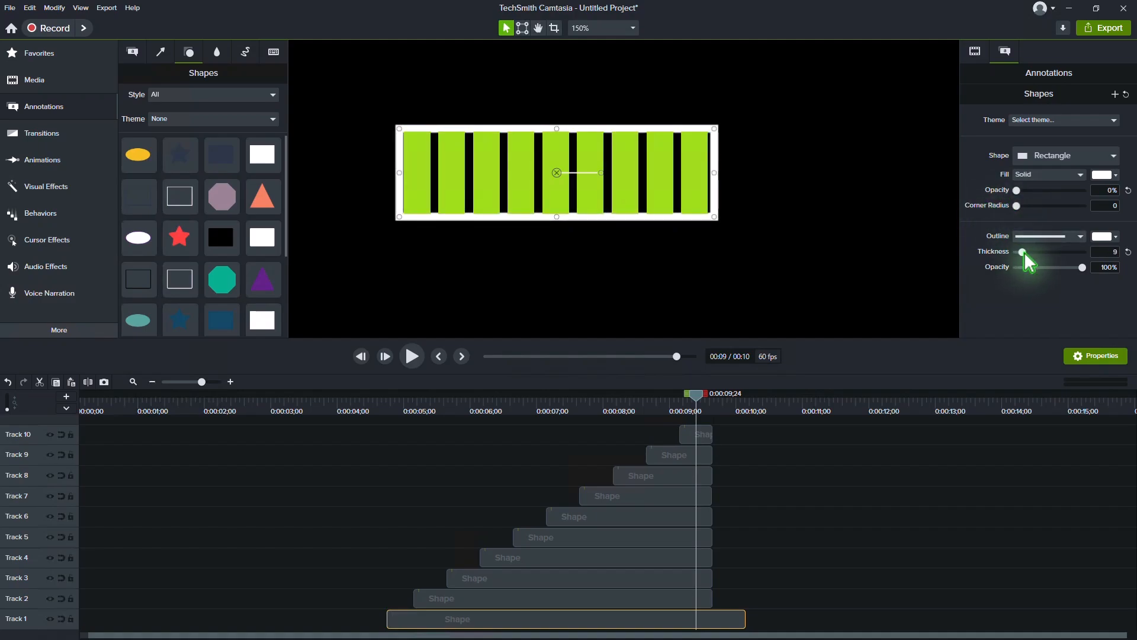
left_click_drag(1023, 255, 1022, 256)
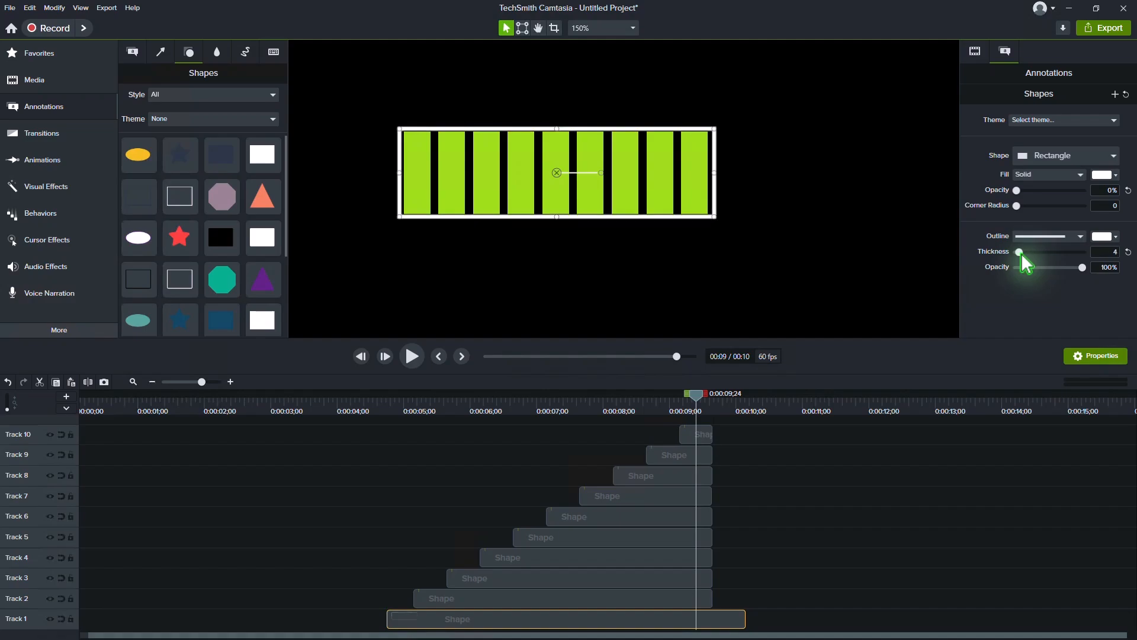
left_click(876, 289)
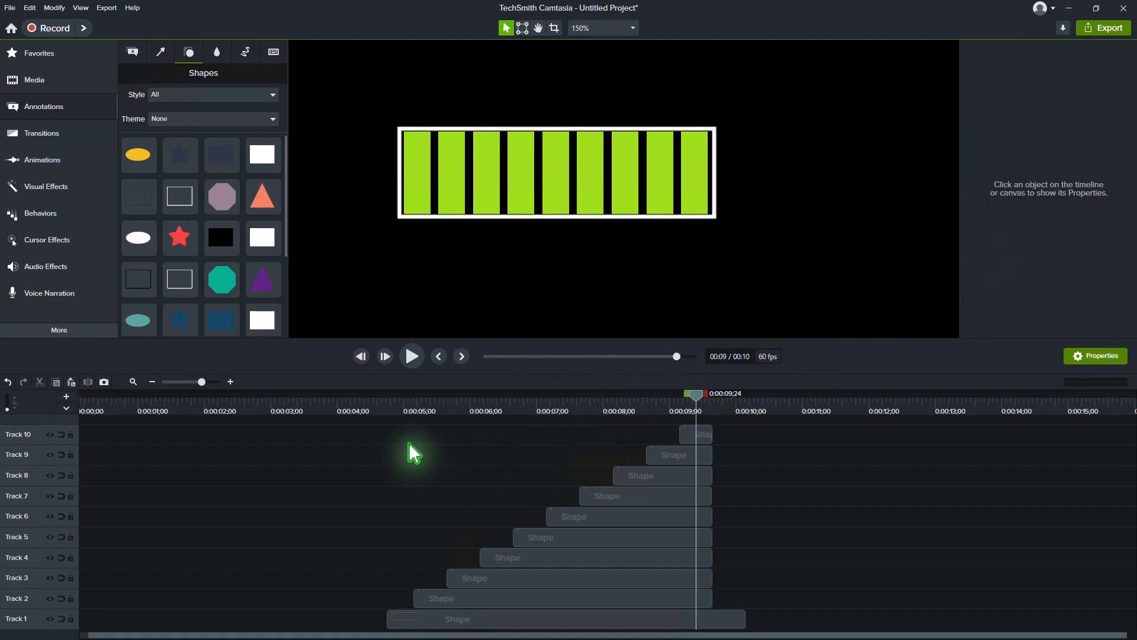
Play the loading bar animation from the start of the frame's clip
left_click(390, 404)
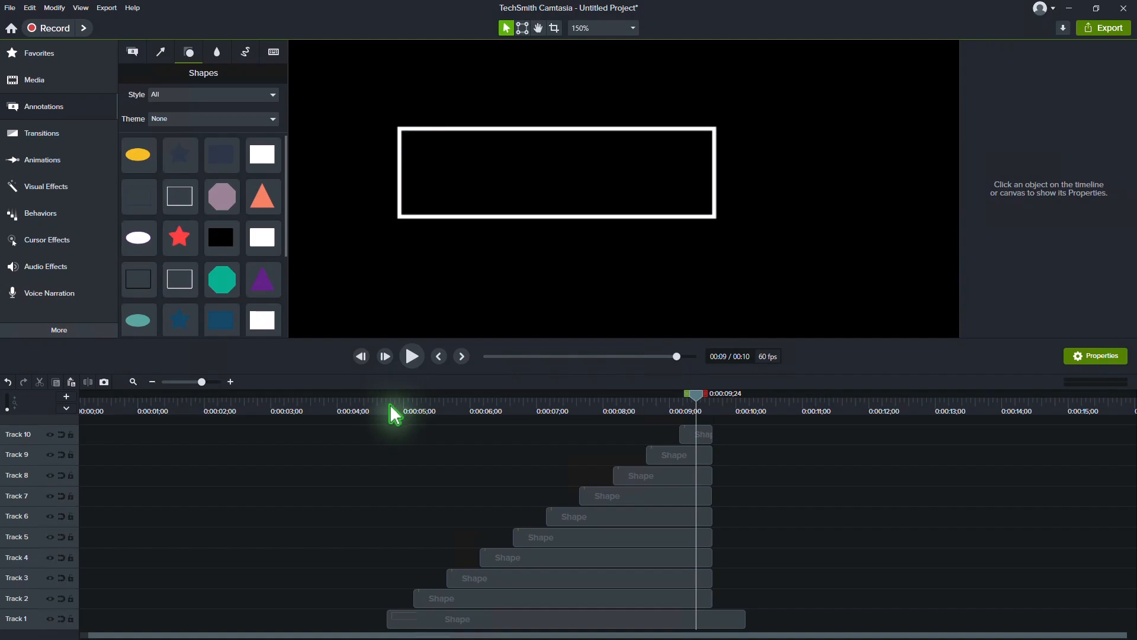
left_click(414, 357)
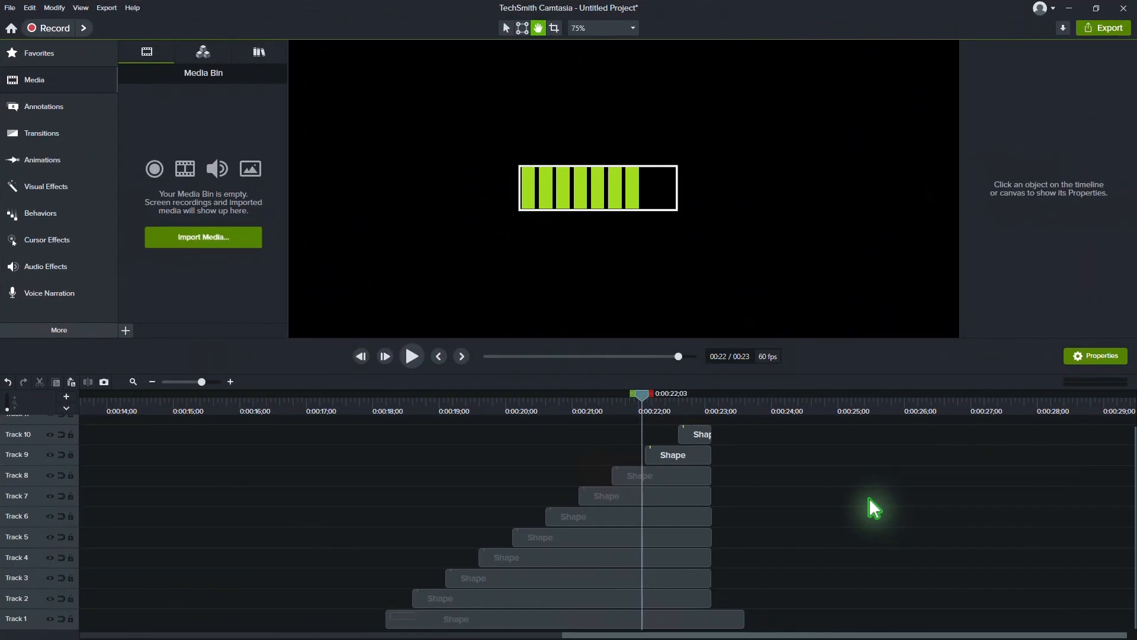
Group the frame clip and all the green bar clips on Tracks 1 to 10
left_click_drag(738, 420, 420, 637)
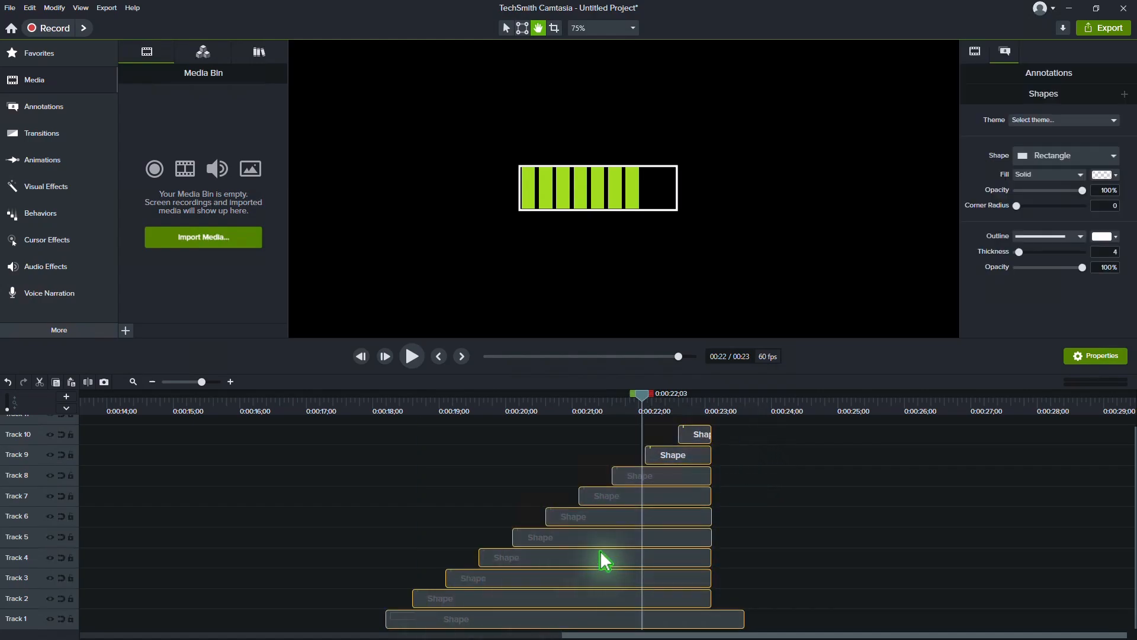
right_click(666, 475)
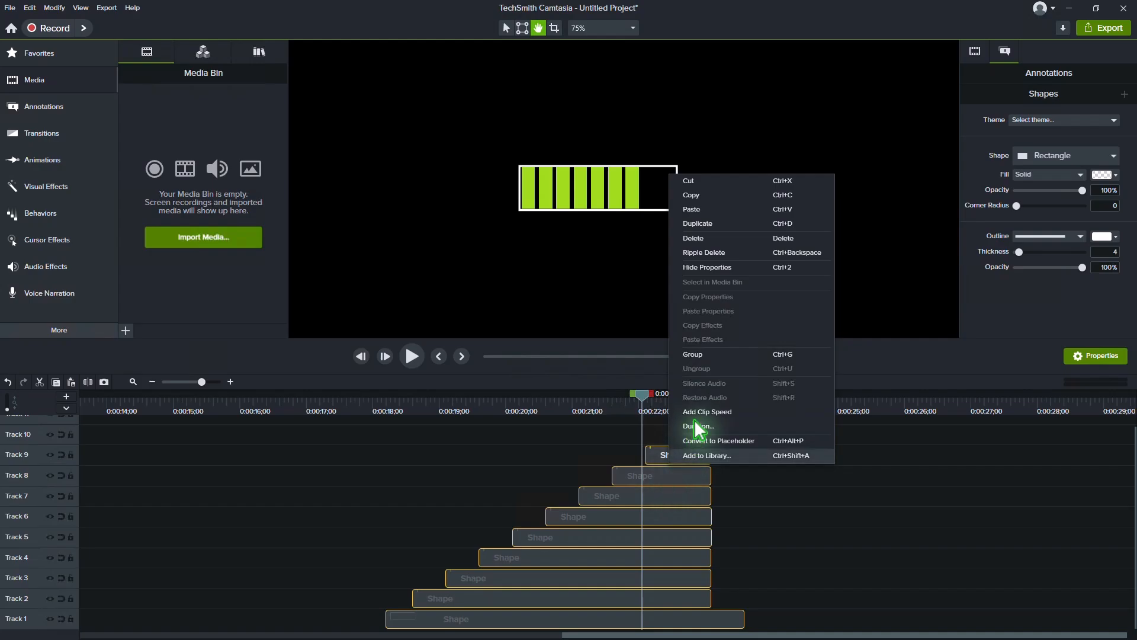
left_click(691, 355)
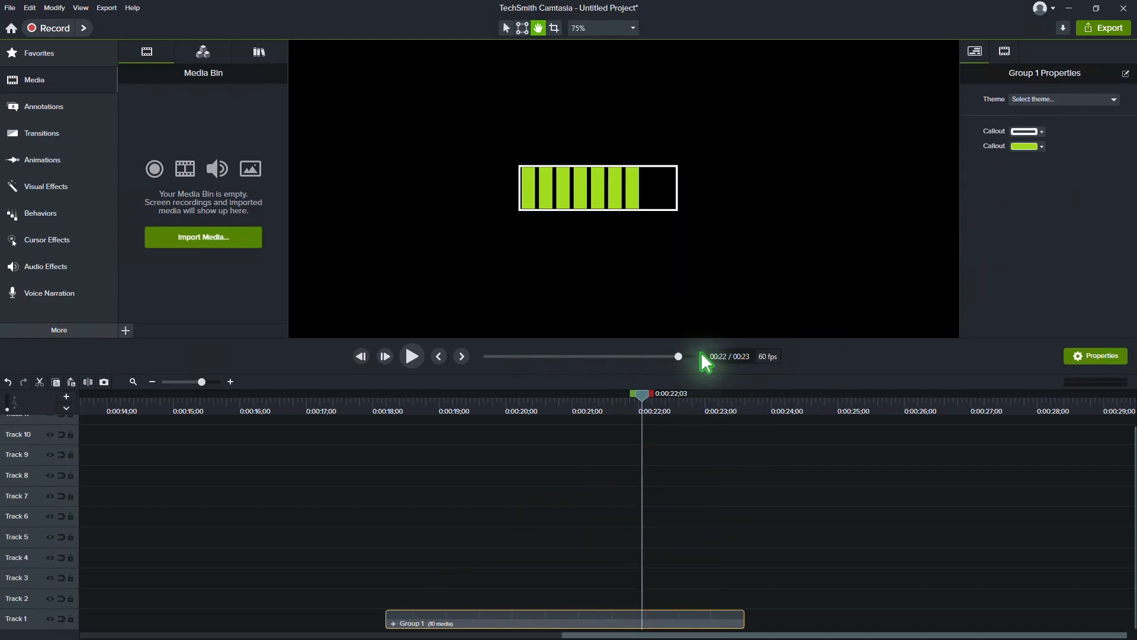
Add the group to the Default library as "Downloading bar", using its visible size
right_click(509, 620)
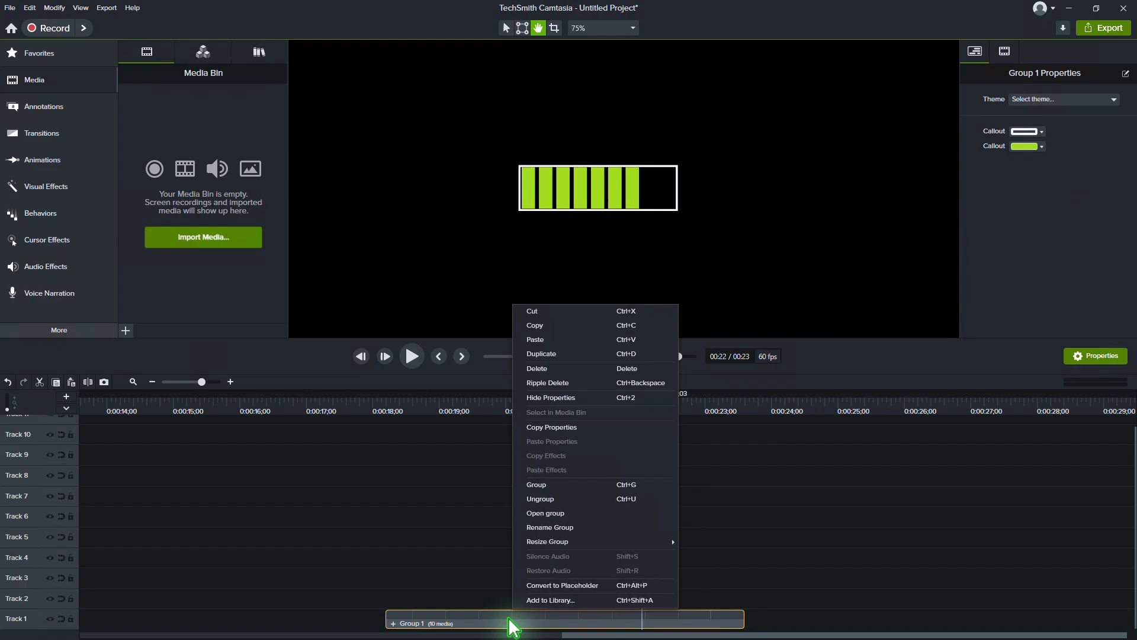
left_click(591, 600)
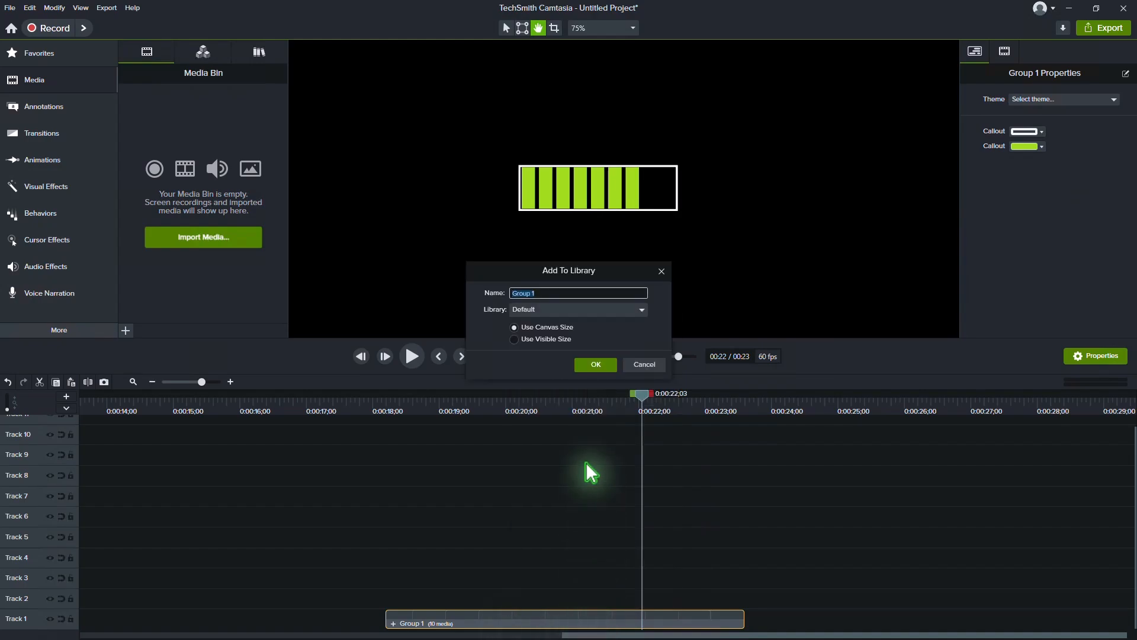
left_click(558, 340)
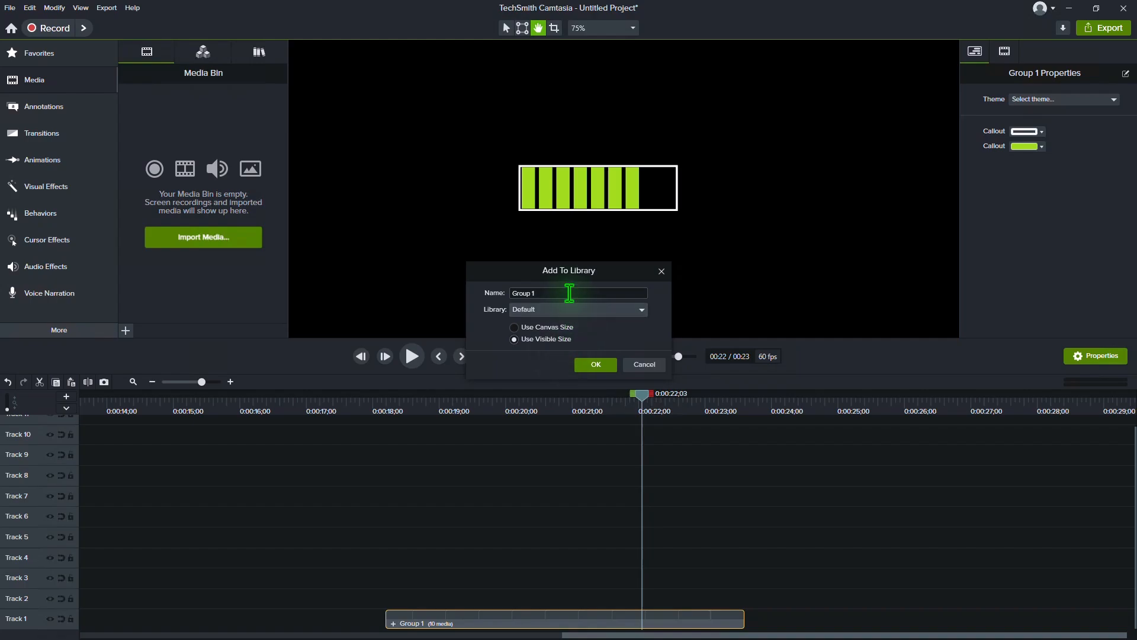
type("Downloading bar")
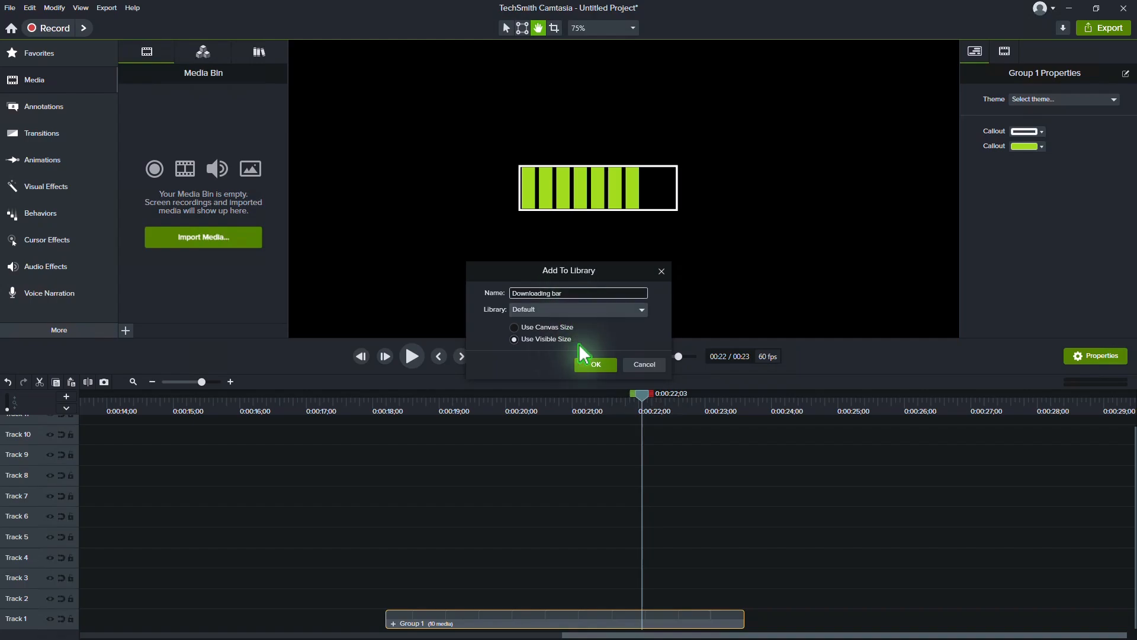
left_click(595, 365)
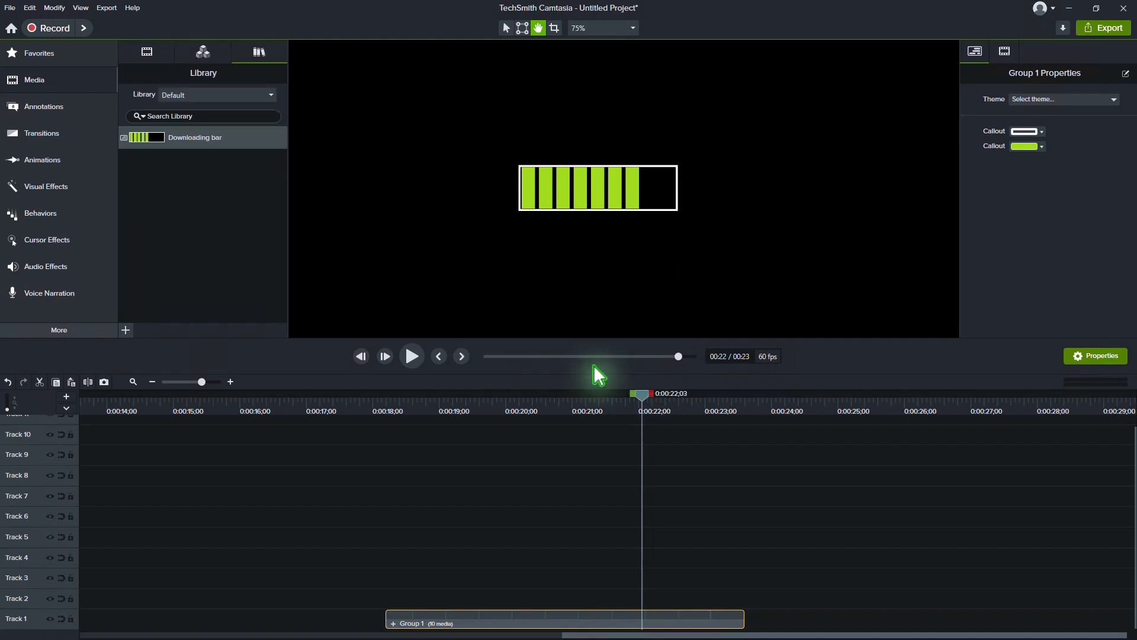
Start a new project without saving the changes to the current untitled one
left_click(10, 9)
left_click(57, 23)
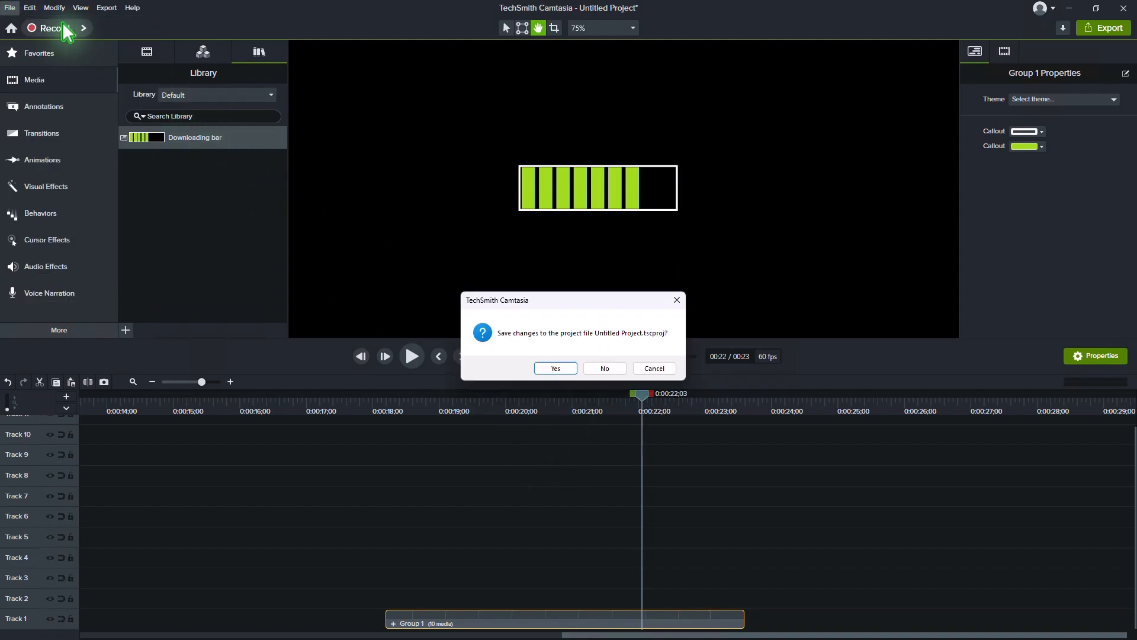
left_click(615, 369)
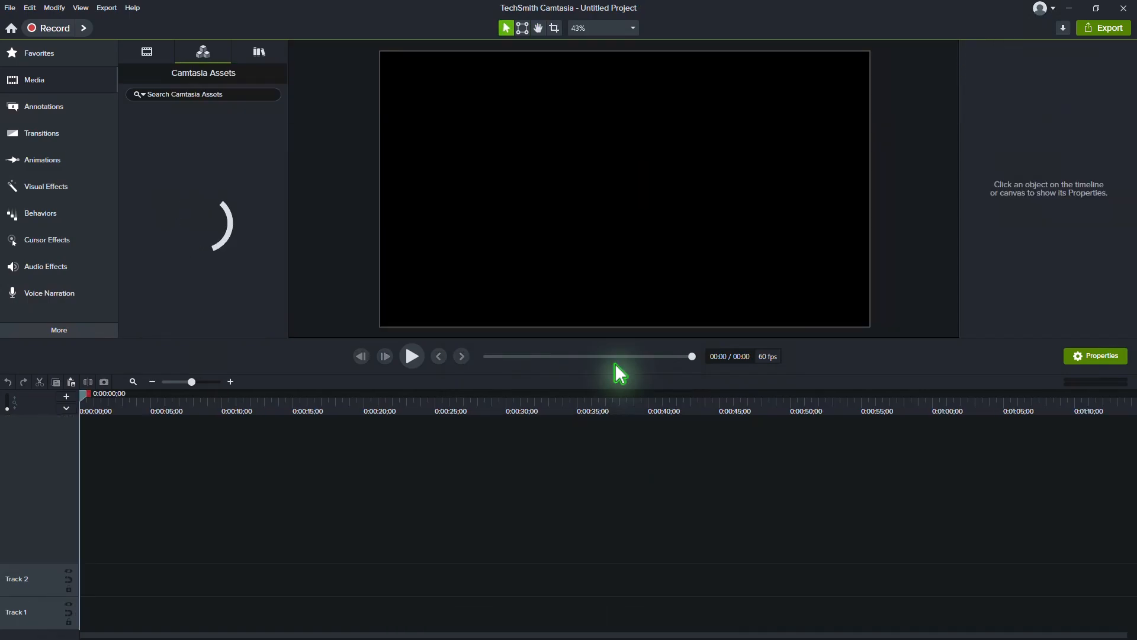
Place the "Downloading bar" library asset on Track 3 at about 28 seconds and preview a frame midway through the clip
left_click(261, 53)
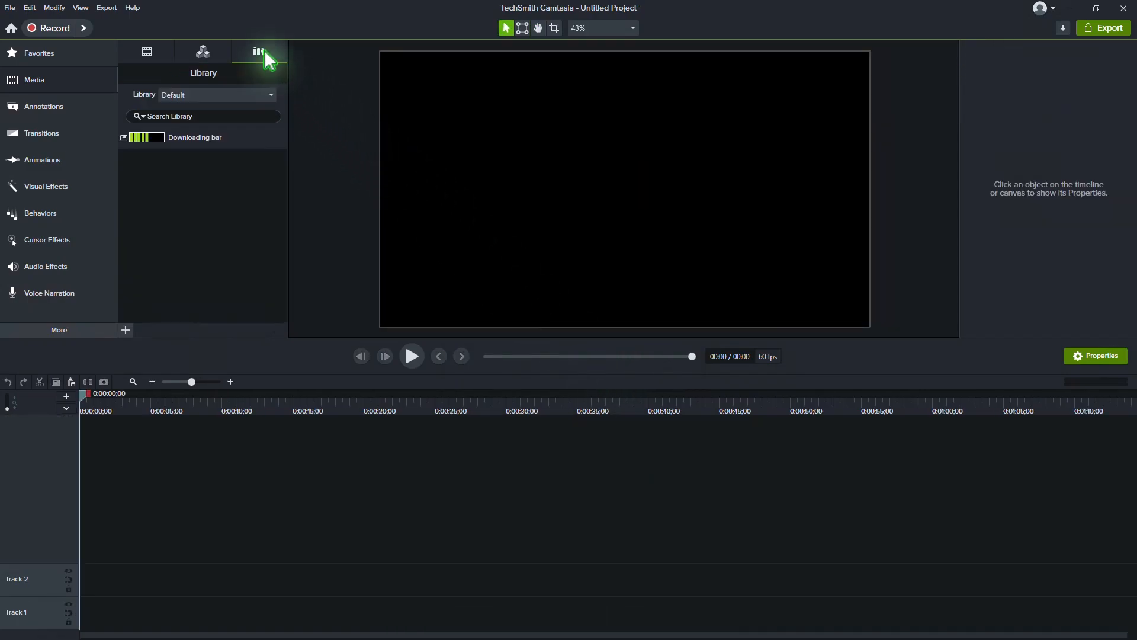
left_click_drag(205, 137, 488, 564)
left_click(522, 403)
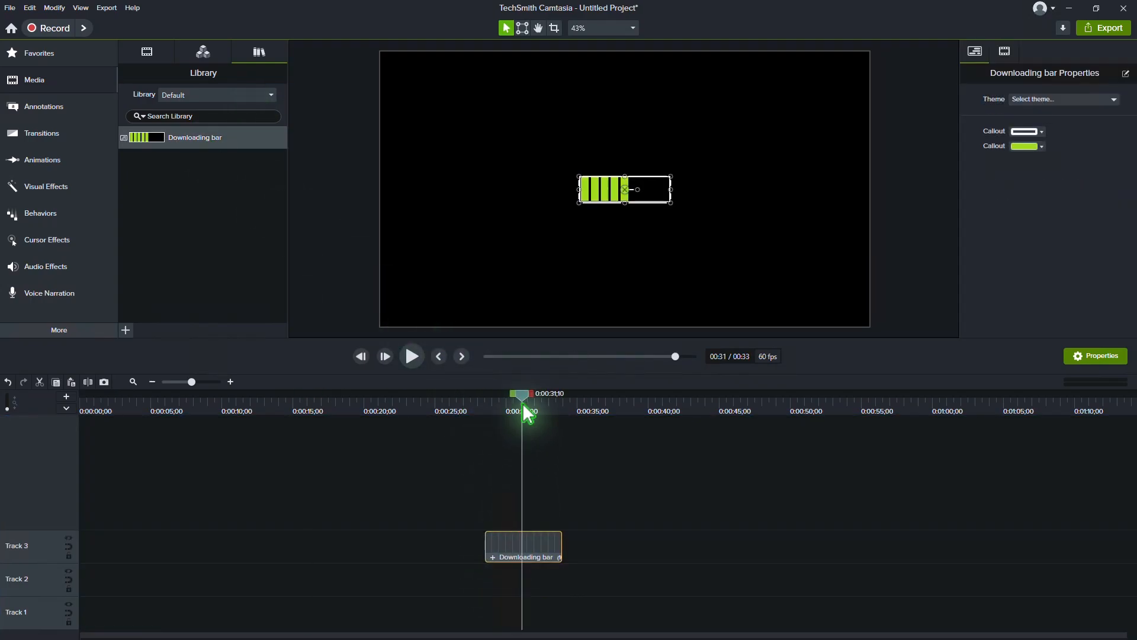
Recolor the green bars of the Downloading bar clip to red and play the animation from the clip's start
left_click(1042, 147)
left_click(996, 326)
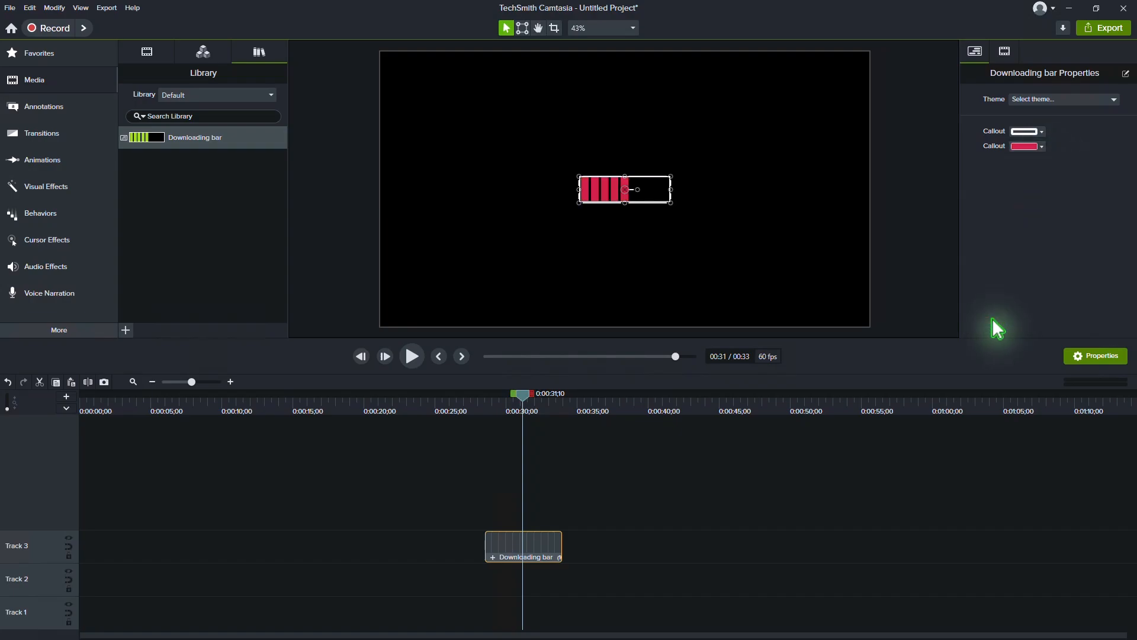
left_click(440, 356)
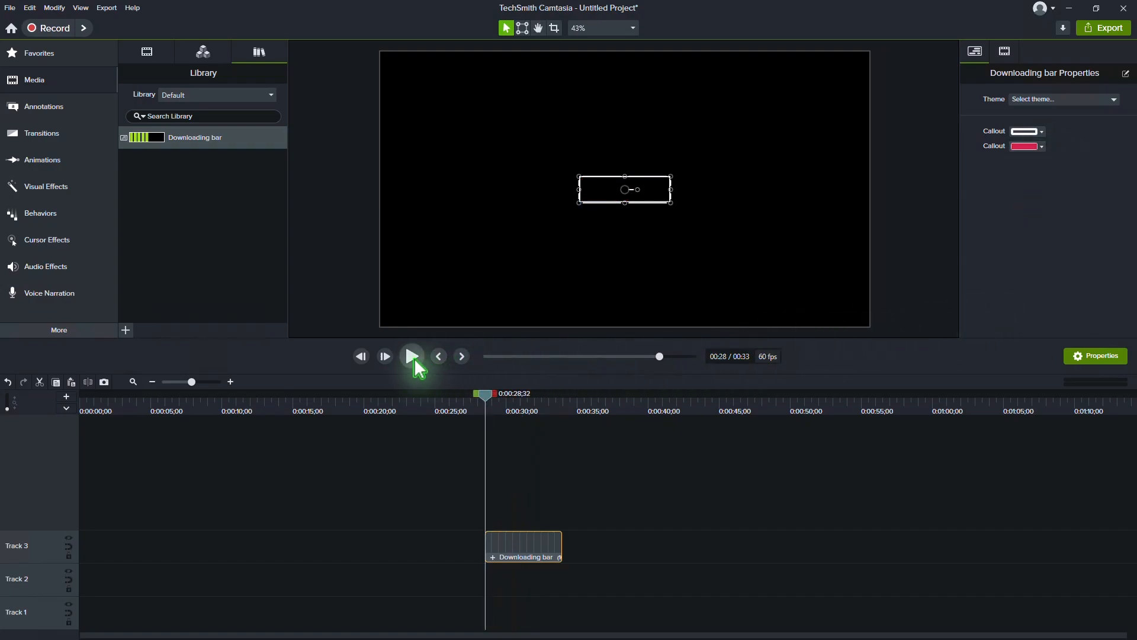
left_click(413, 358)
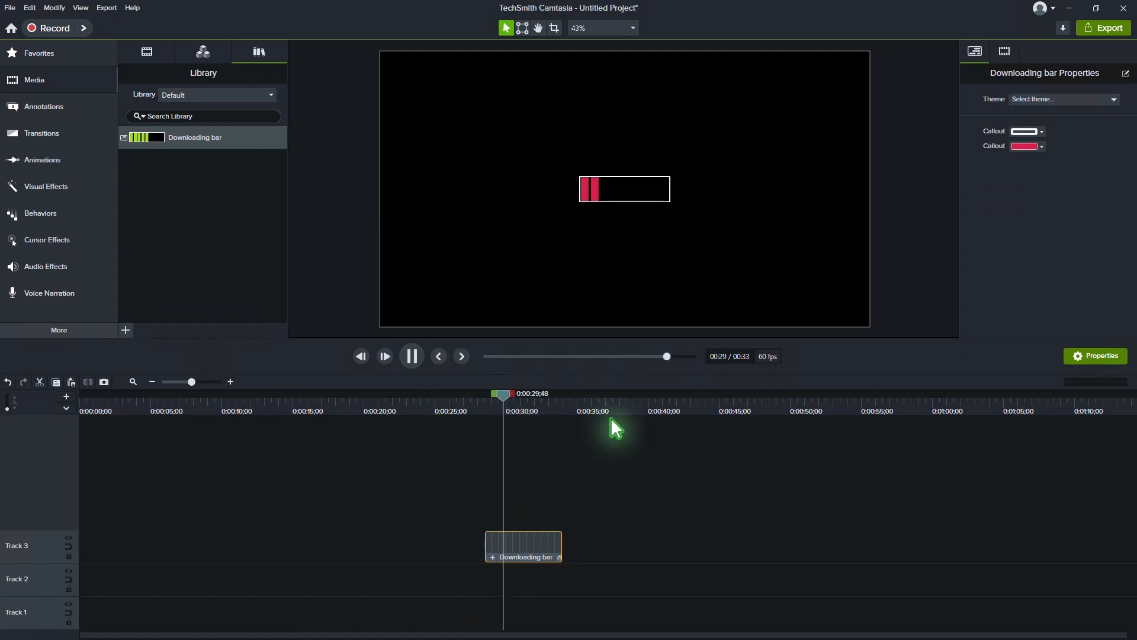